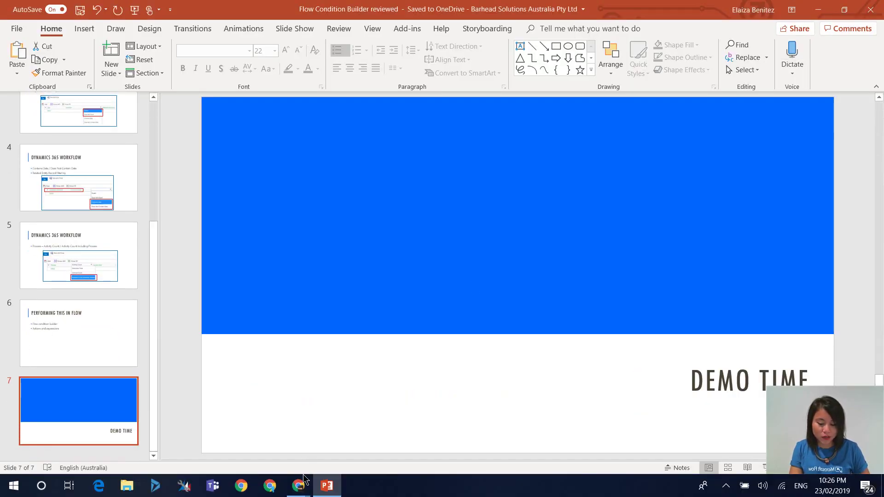
Switch to the 01. Equal_Does Not Equal workflow in Dynamics 365 and review its Case Customer condition, closing it without changes.
mouse_move(300, 483)
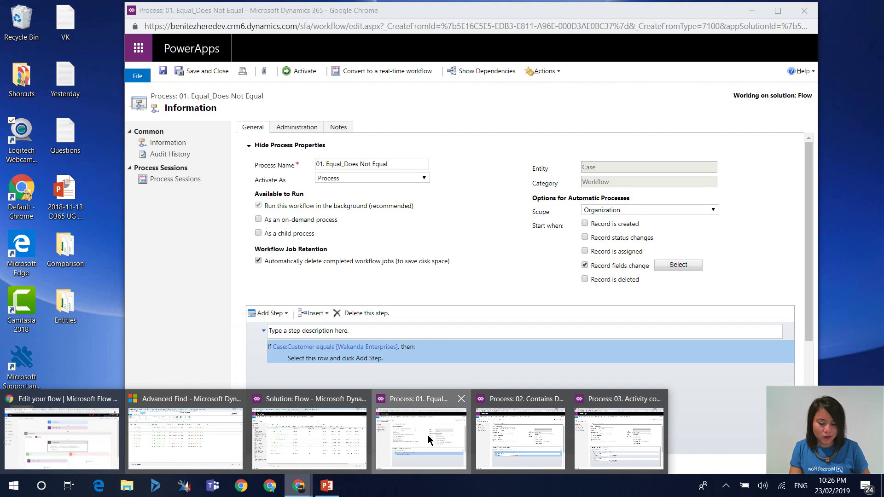
click(427, 435)
click(372, 352)
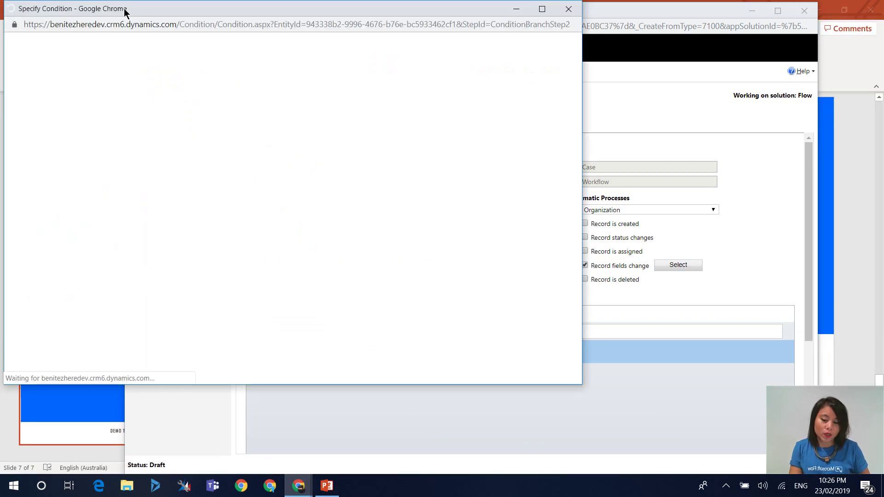
drag(128, 10, 277, 77)
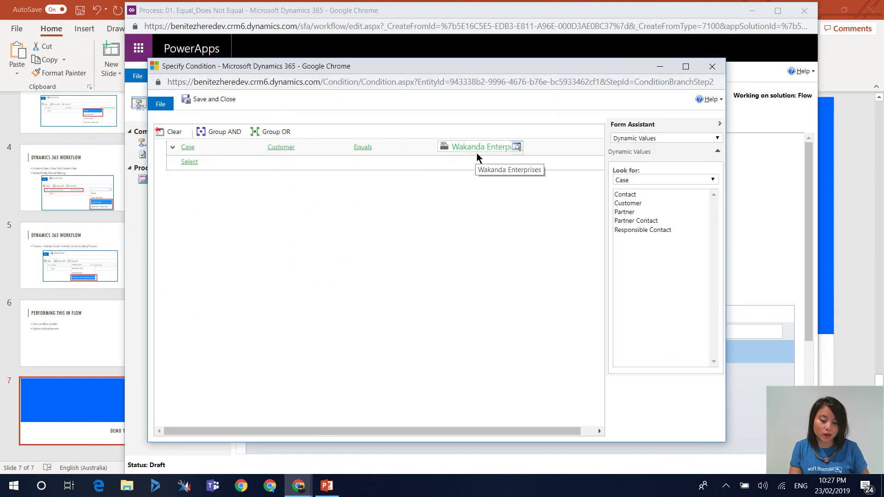
click(712, 66)
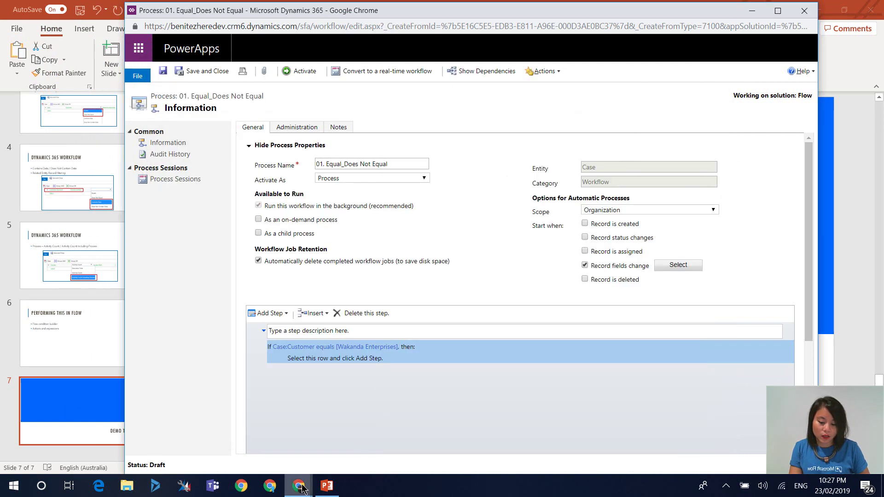
Switch to the 1.1 Equals_Does Not Equal flow and view the dynamic content offered for the 1.5 Check customer condition.
click(298, 485)
click(74, 433)
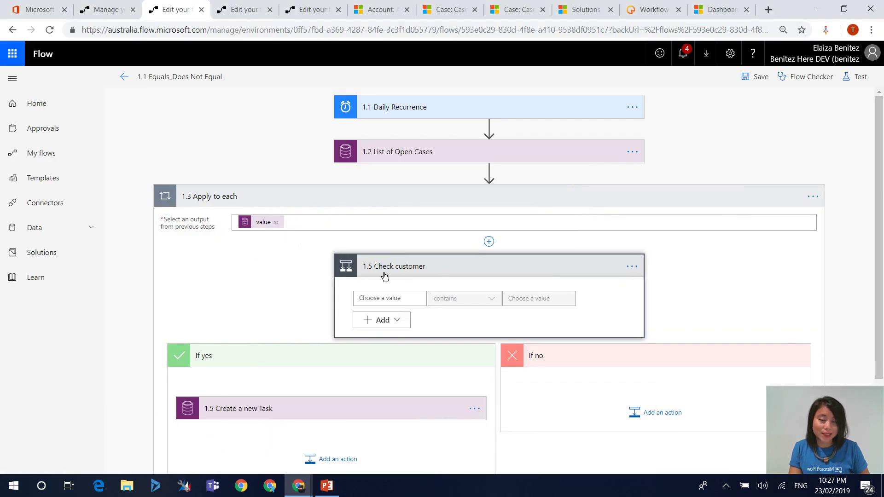
click(376, 297)
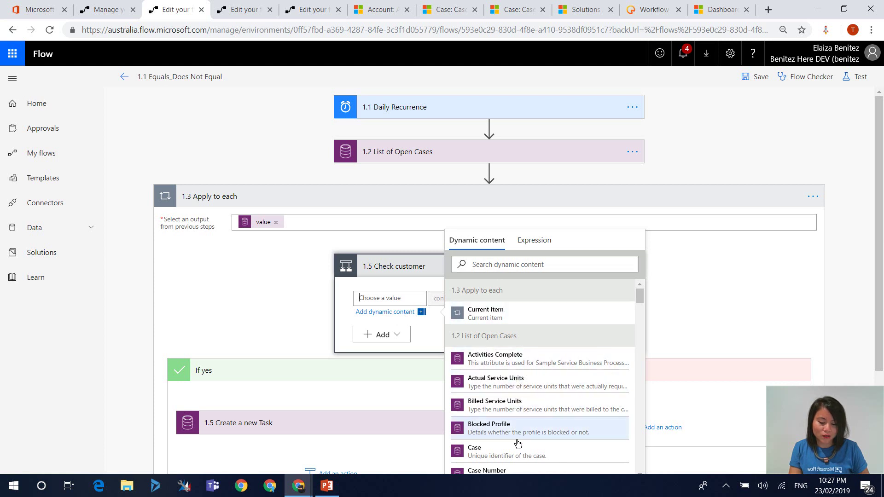
click(421, 340)
Add a second row to the 1.5 Check customer condition and select both rows.
click(401, 321)
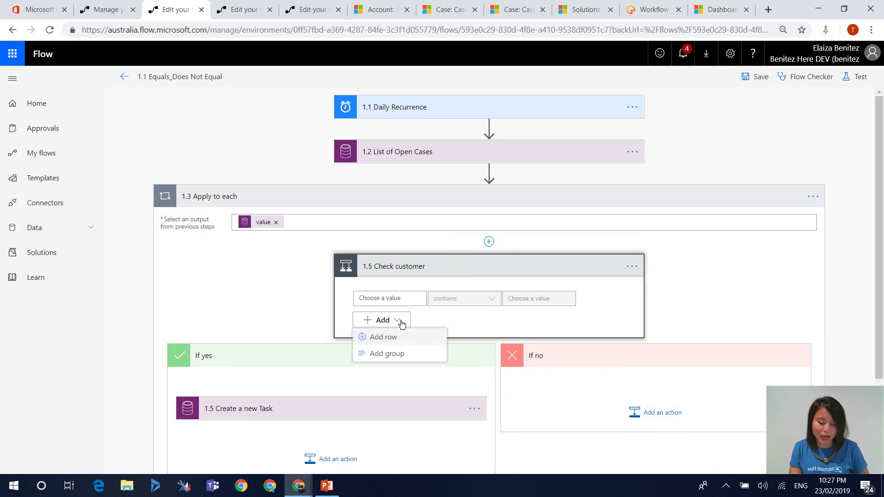
click(396, 338)
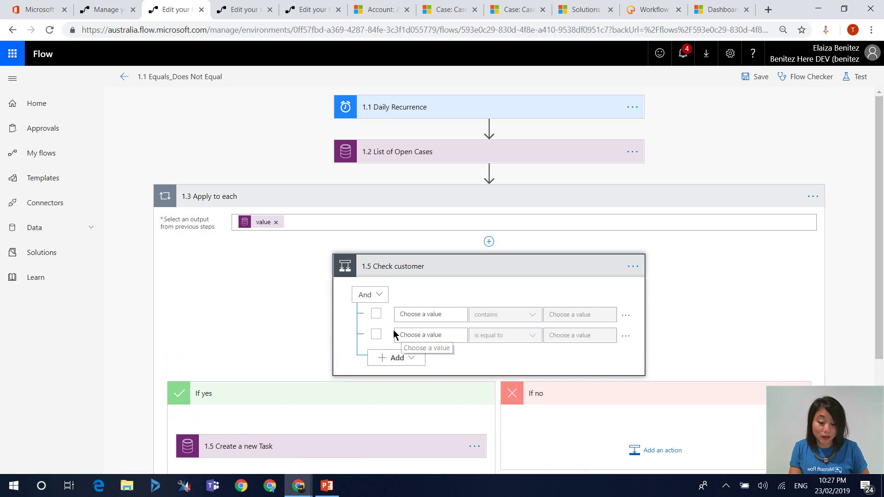
click(376, 314)
click(376, 335)
Examine the condition's And/Or operators, the second row's options, and the choices for adding rows or groups.
click(382, 295)
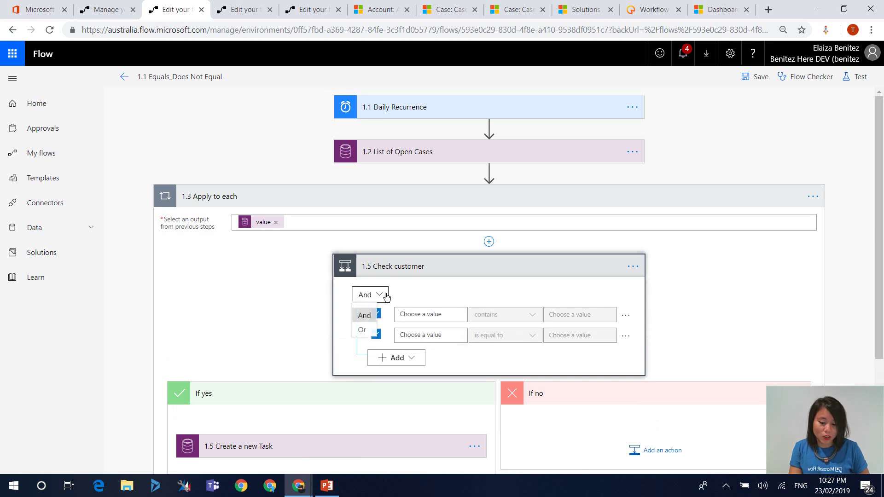
click(617, 357)
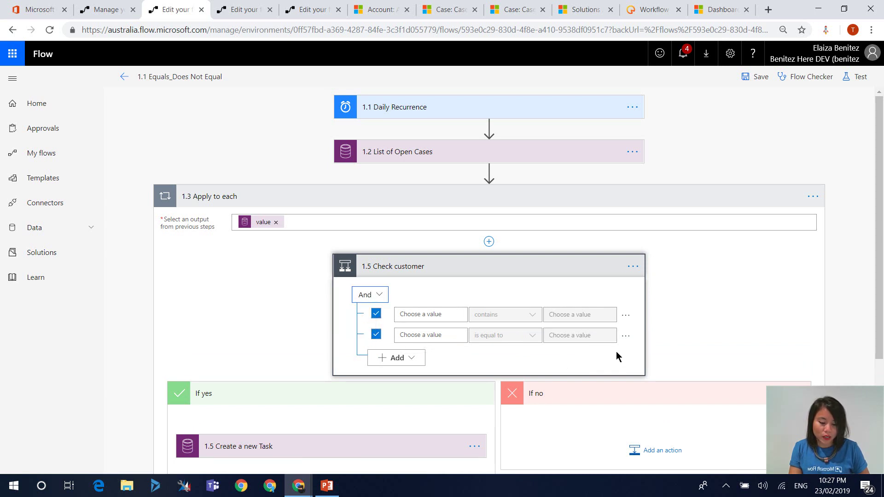
click(627, 337)
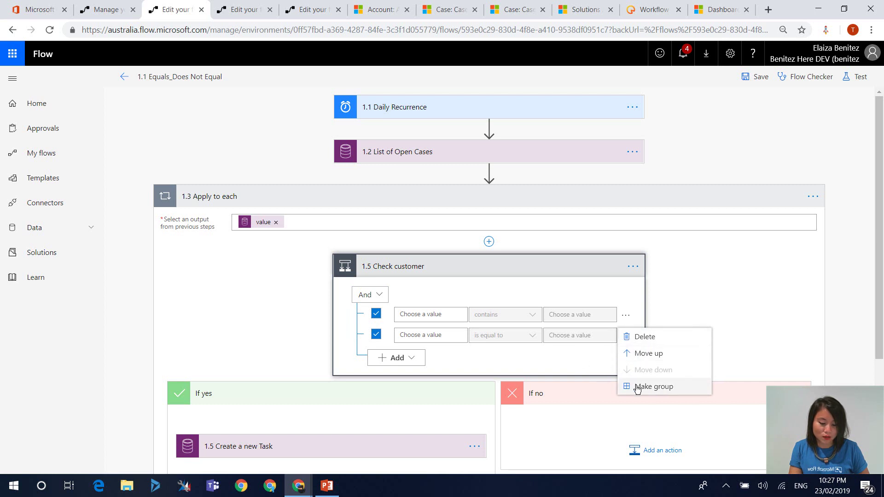
click(465, 360)
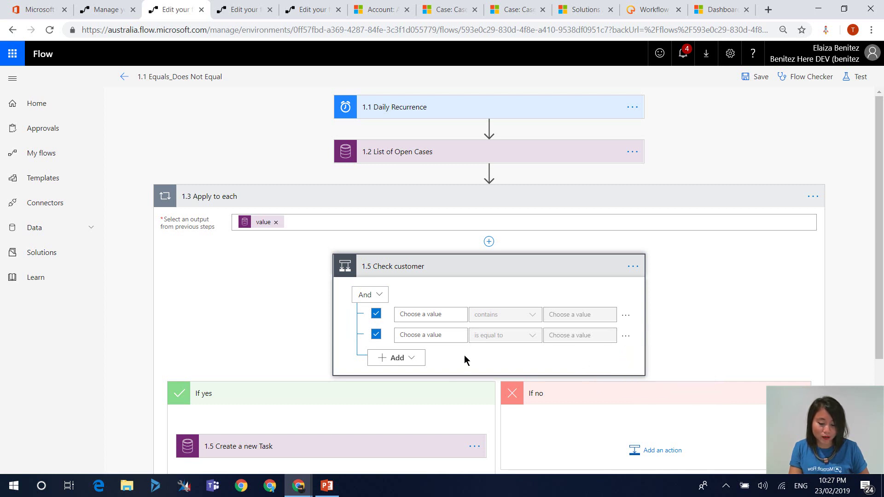
click(415, 359)
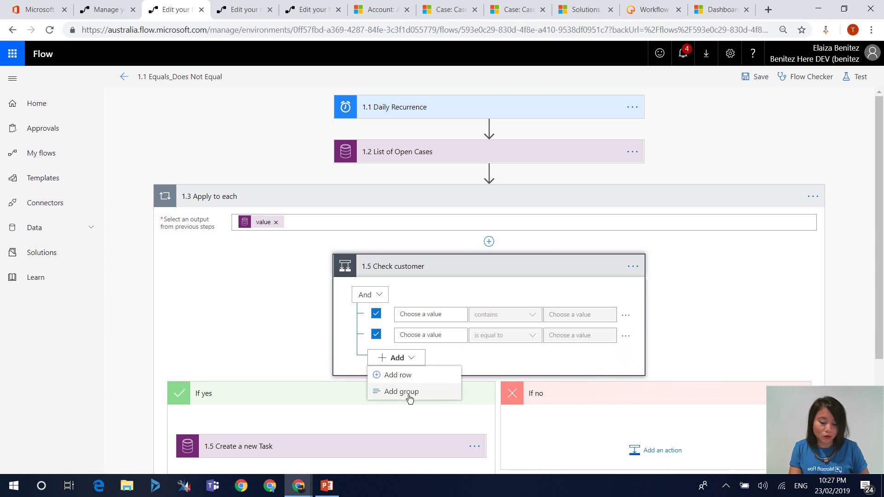
click(469, 353)
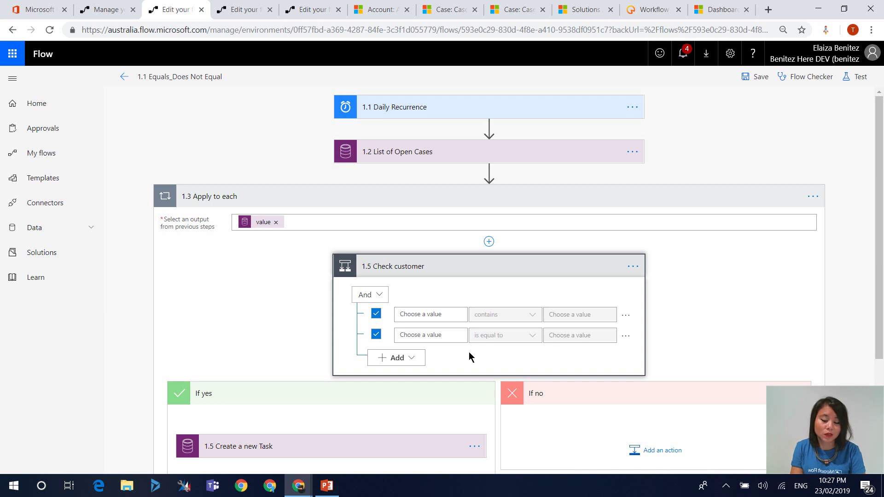
Delete the second row from the 1.5 Check customer condition.
click(626, 338)
click(643, 336)
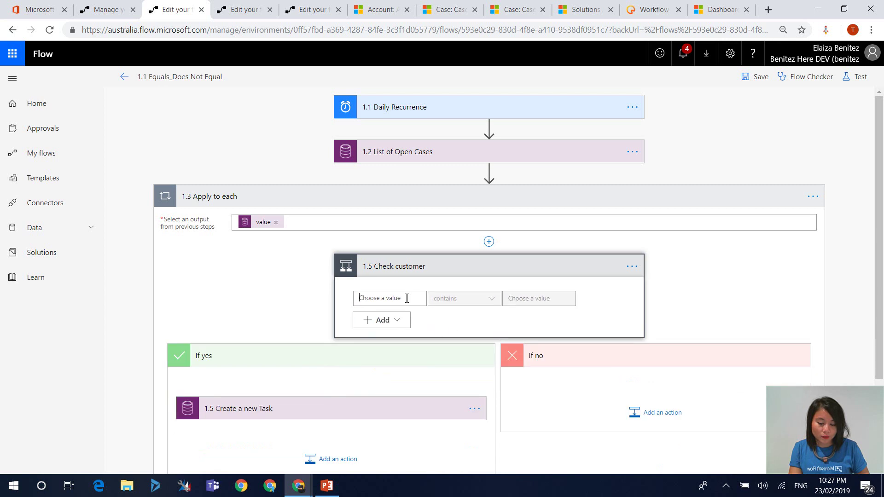
Set the Check customer condition's first value to Customer from 1.2 List of Open Cases, with the operator is equal to.
click(407, 299)
click(512, 264)
text(cu)
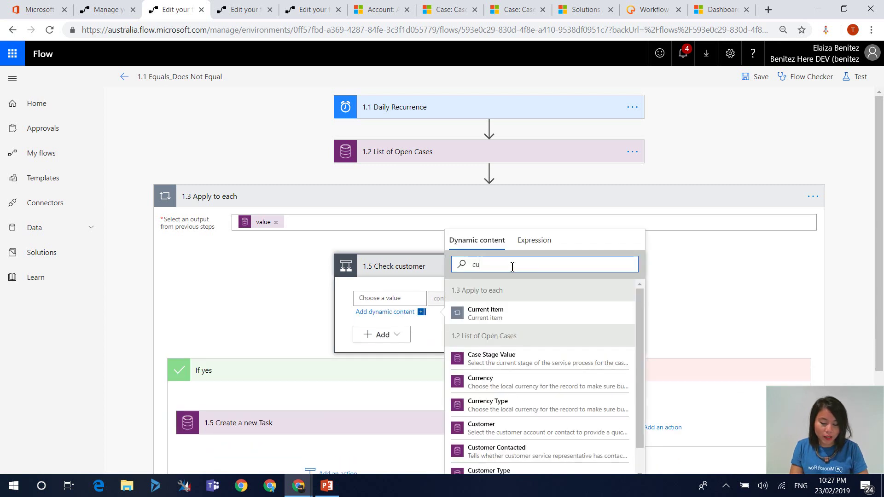
text(stomer)
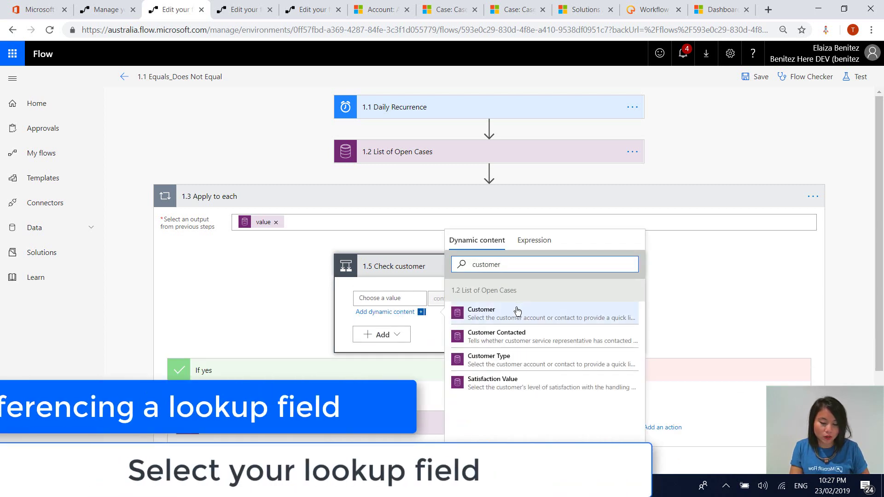
click(508, 308)
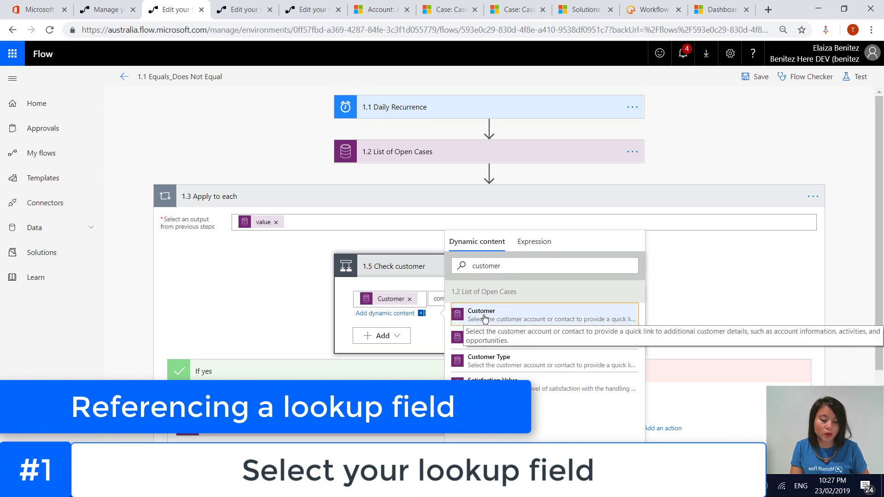
click(430, 344)
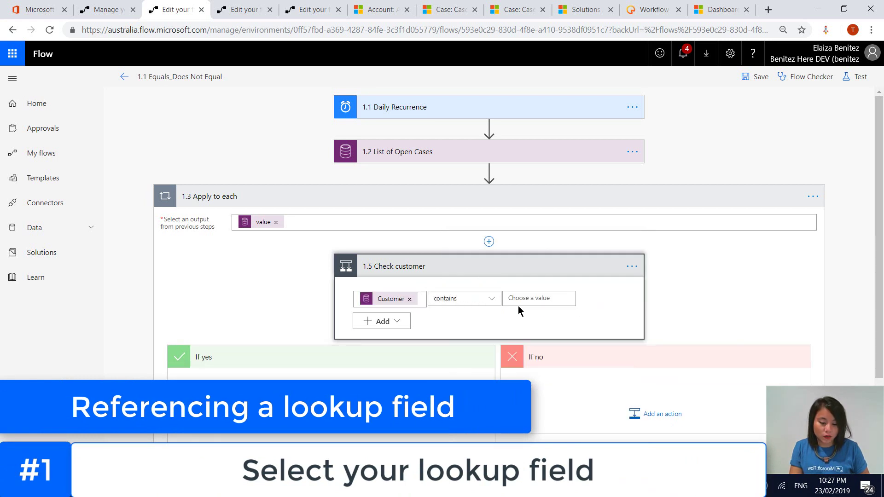
click(477, 304)
click(475, 349)
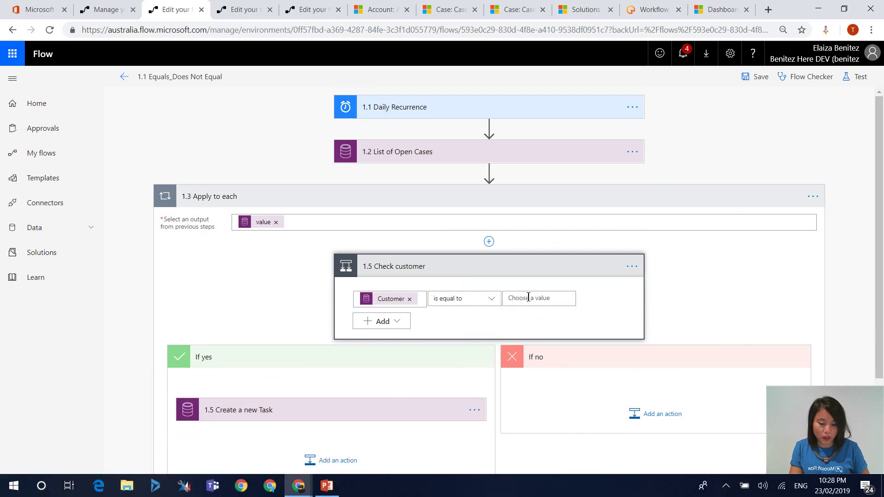
Copy the Wakanda Enterprises account's GUID from its record URL and paste it as the Check customer condition's comparison value.
click(528, 297)
click(396, 10)
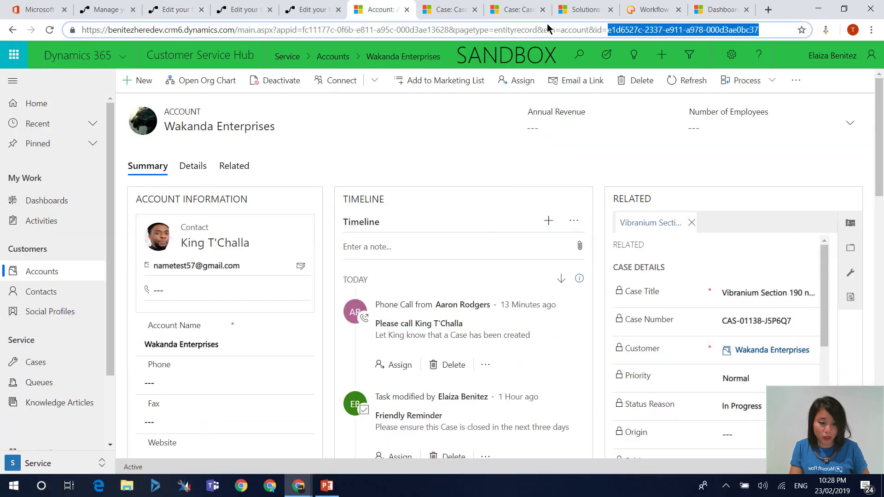
right_click(656, 35)
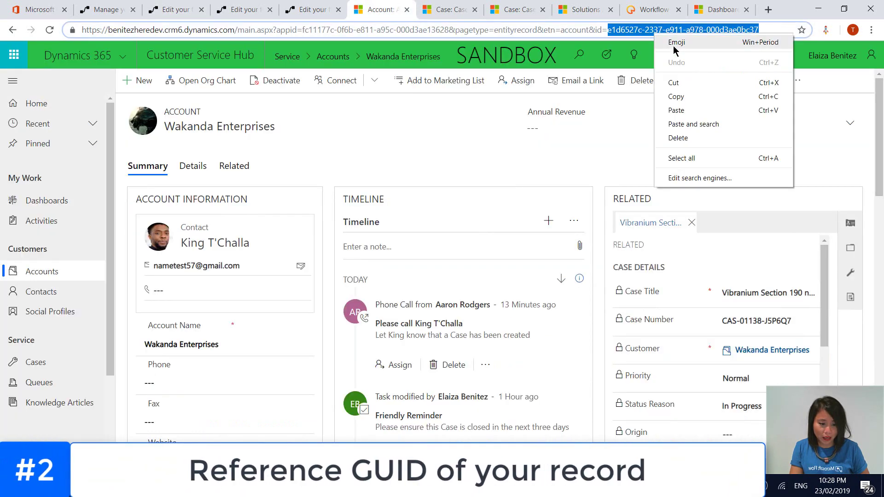
click(686, 95)
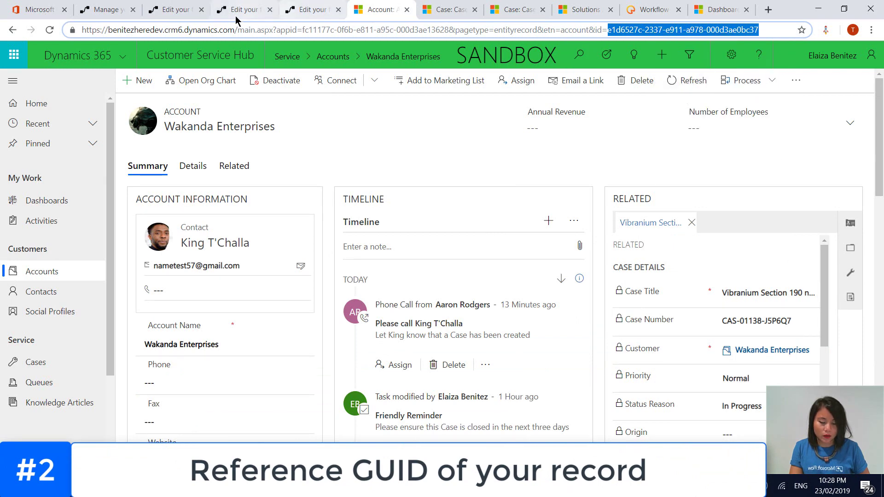
click(173, 10)
key(ctrl+v)
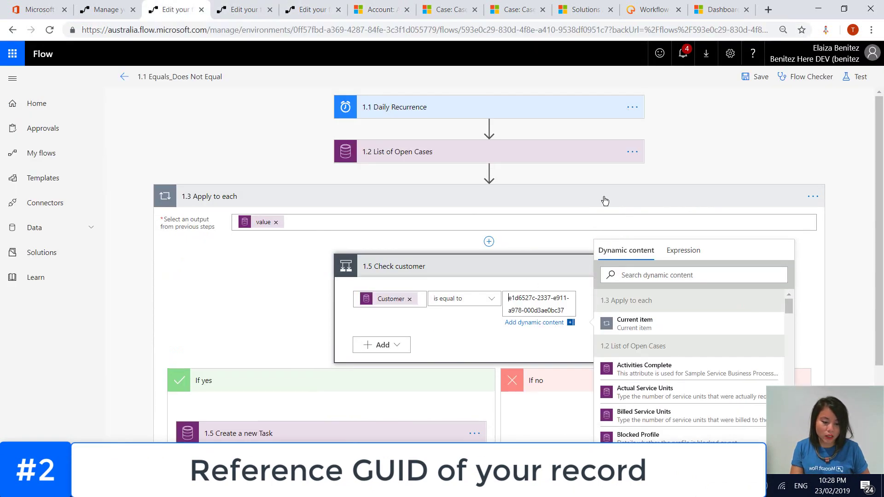
Save the flow and test it using data from the most recent previous run.
click(755, 77)
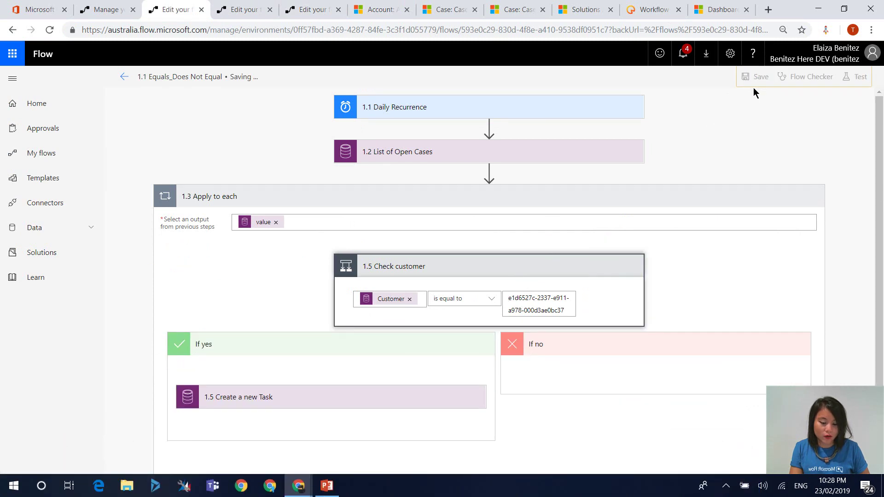
click(855, 77)
click(793, 157)
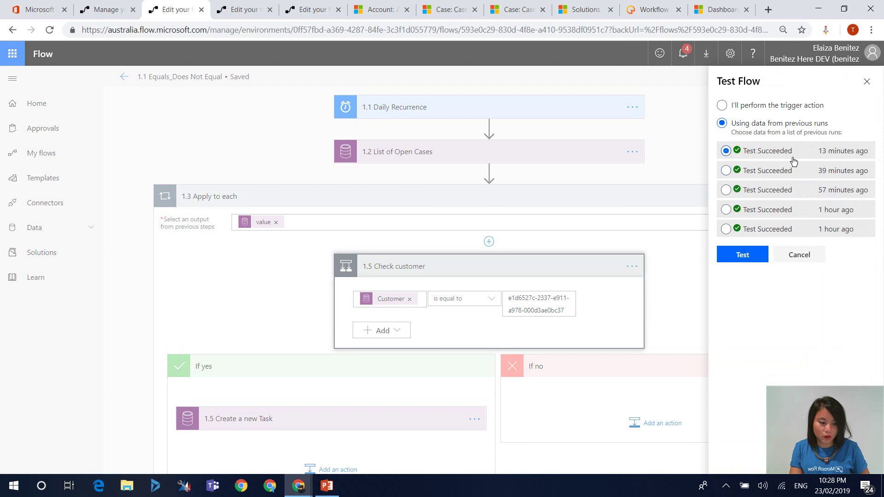
click(762, 254)
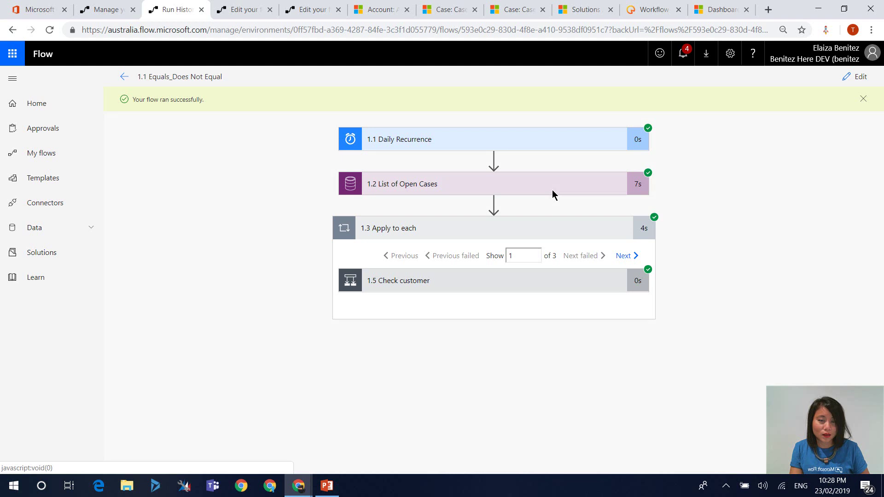
Expand 1.5 Check customer in the run results and examine its expression result for each of the three Apply to each iterations.
click(586, 287)
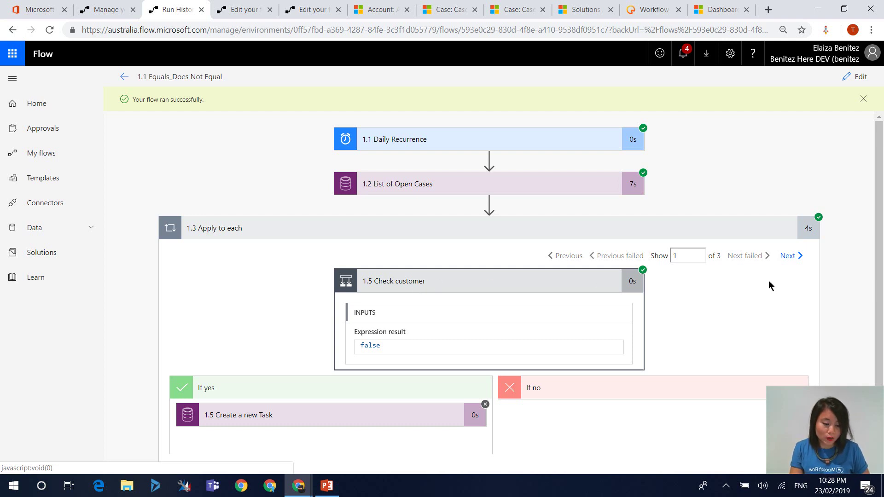
click(789, 256)
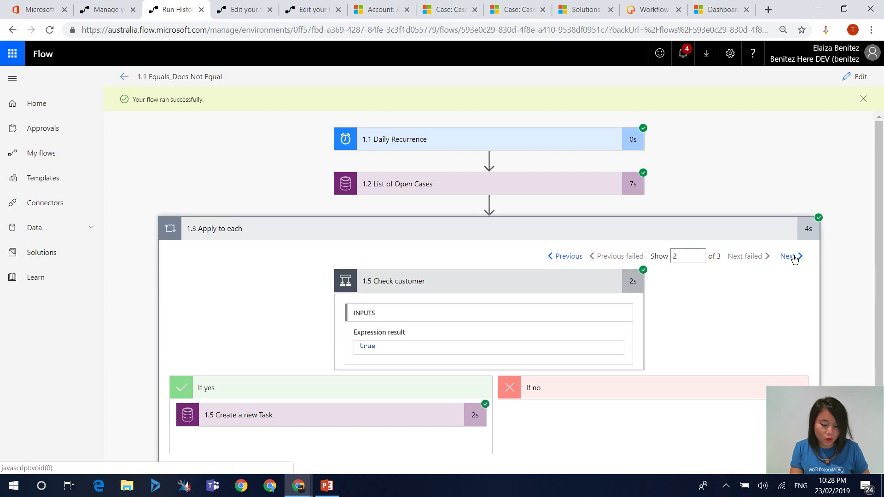
click(794, 258)
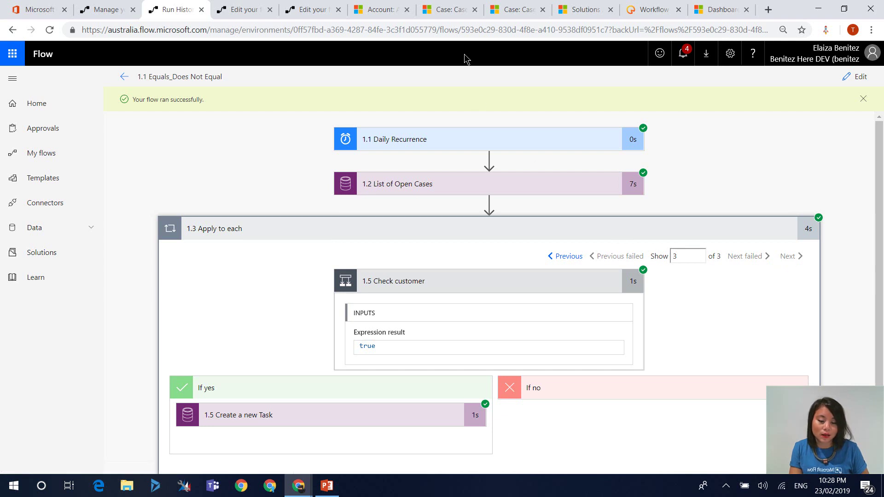
Refresh the Vibranium Section 190 case in Dynamics 365 and check its timeline for the task created by the flow.
click(451, 14)
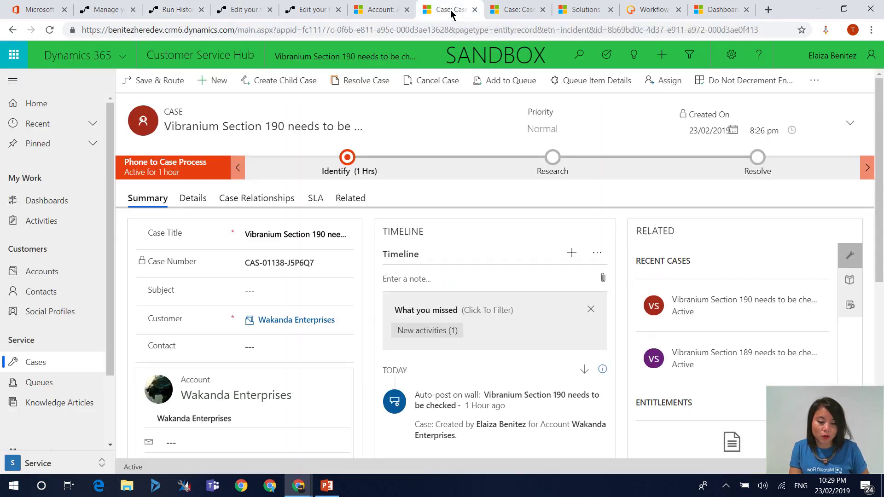
click(814, 80)
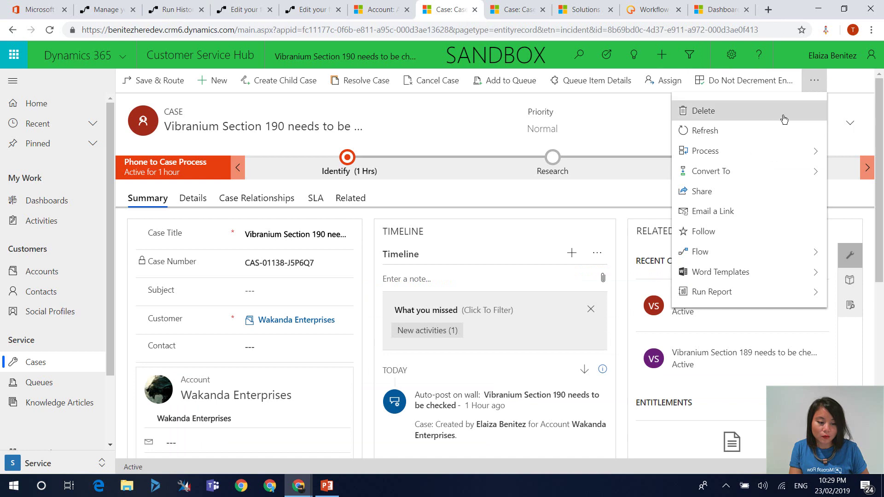
click(772, 132)
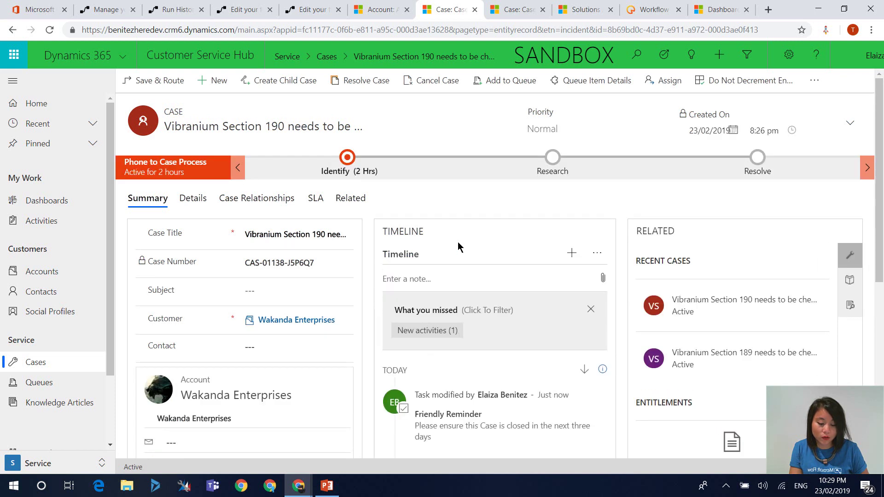
scroll(458, 247, down, 5)
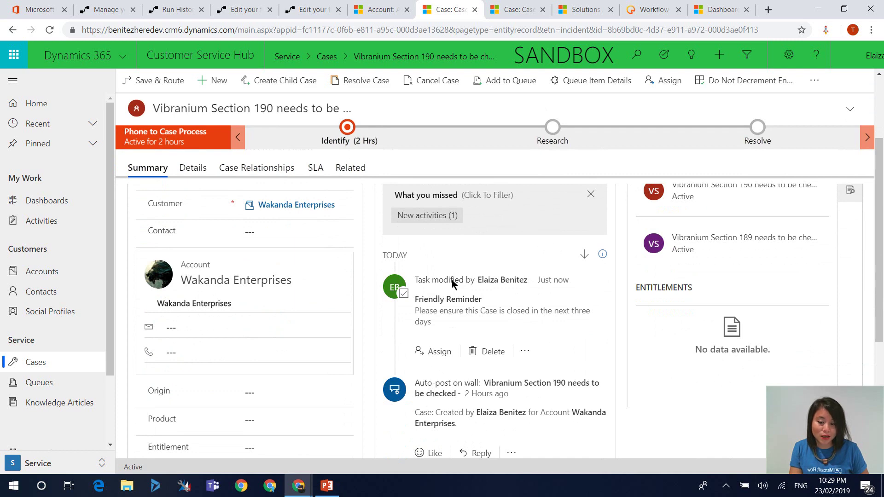
Open the 02. Contains Data_Related Entity Record Filtering workflow, examine its Customer (Account) Primary Contact Contains Data condition, and put both windows away.
click(298, 487)
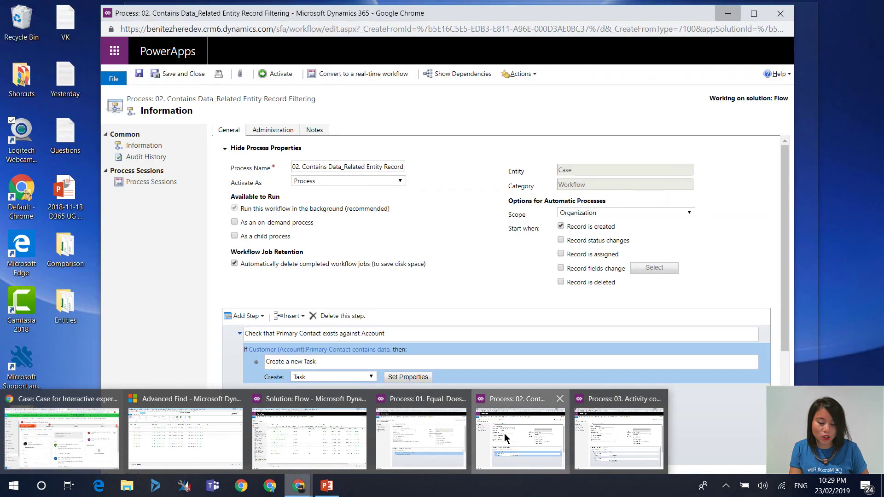
click(505, 435)
click(366, 353)
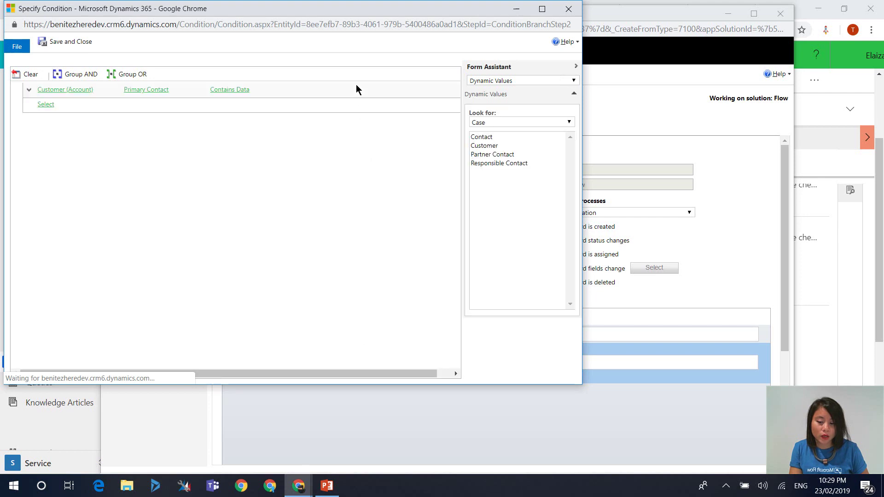
click(213, 91)
click(275, 144)
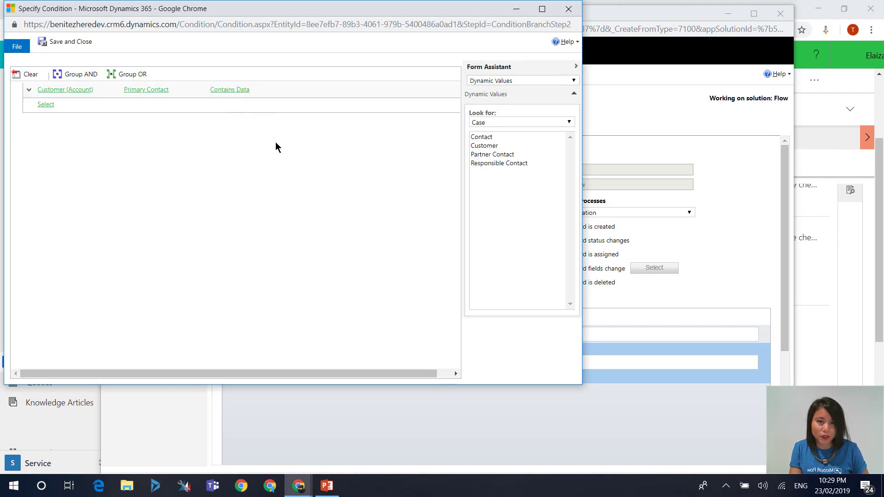
click(145, 92)
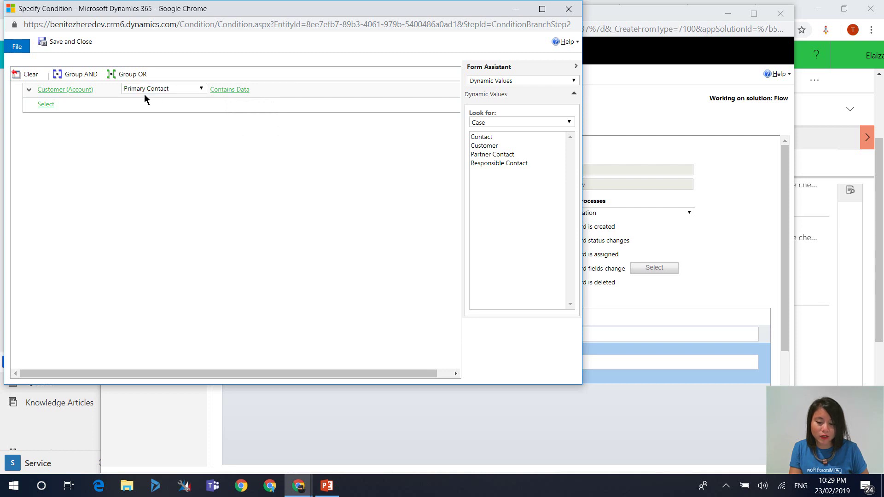
click(77, 90)
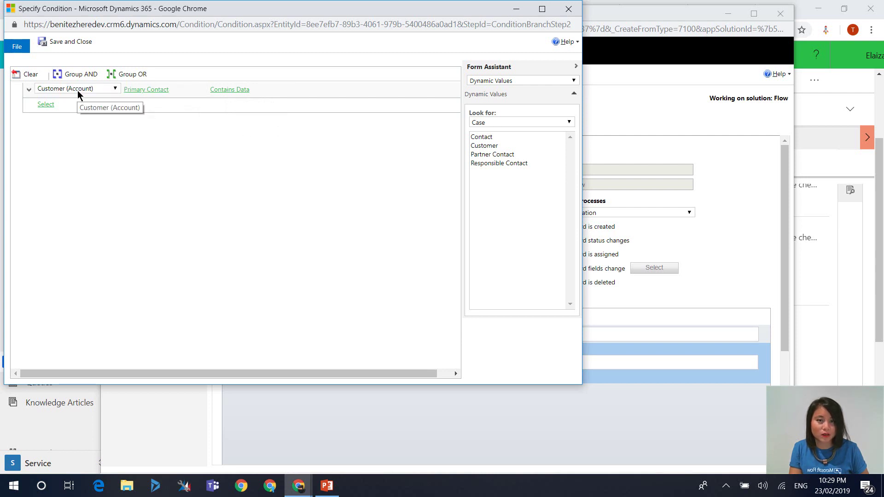
click(524, 12)
click(729, 14)
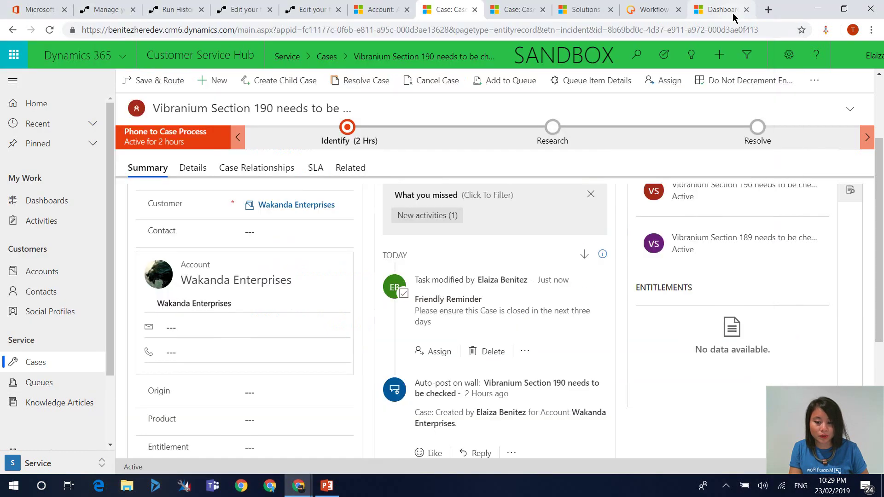
In the 1.2 Contains Data_Related Entity Record Filtering flow, search the dynamic content for "primary contact" as the 1.3 condition's first value, and dismiss the search.
click(249, 11)
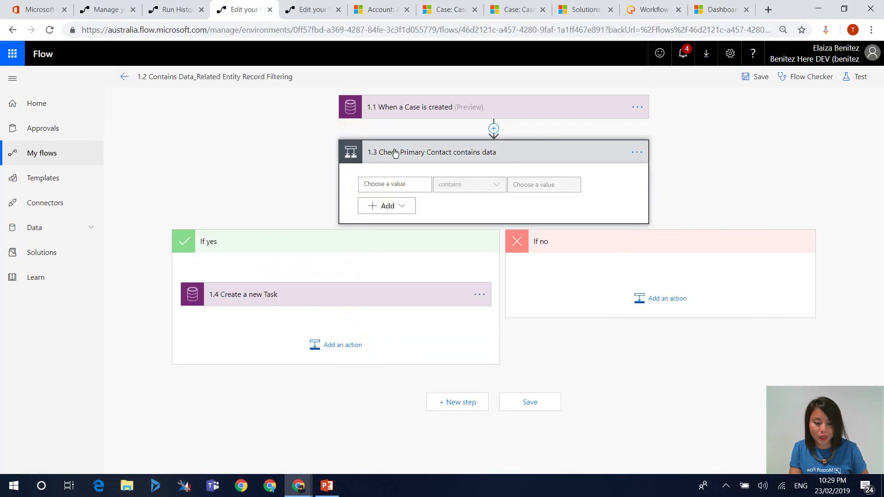
click(406, 183)
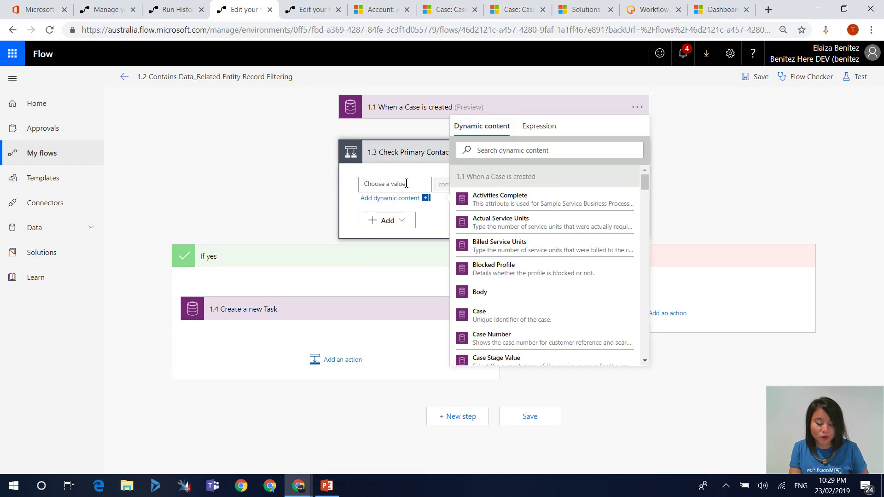
click(486, 152)
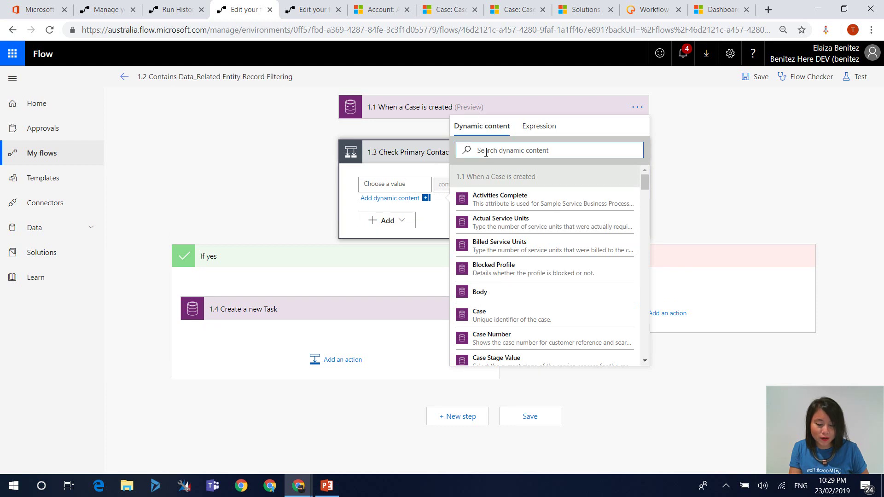
text(primary contact)
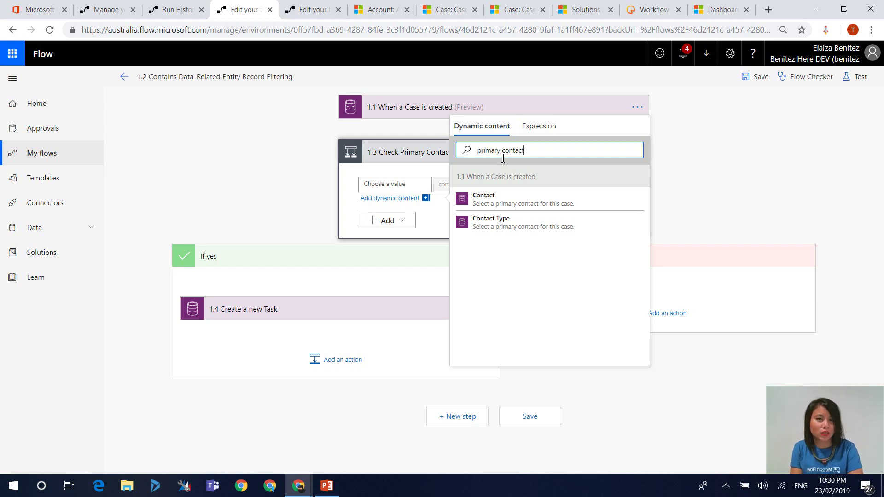
click(672, 125)
Insert a Common Data Service Get record action between the case trigger and the 1.3 condition, and rename it "1.2 Get Account".
click(493, 128)
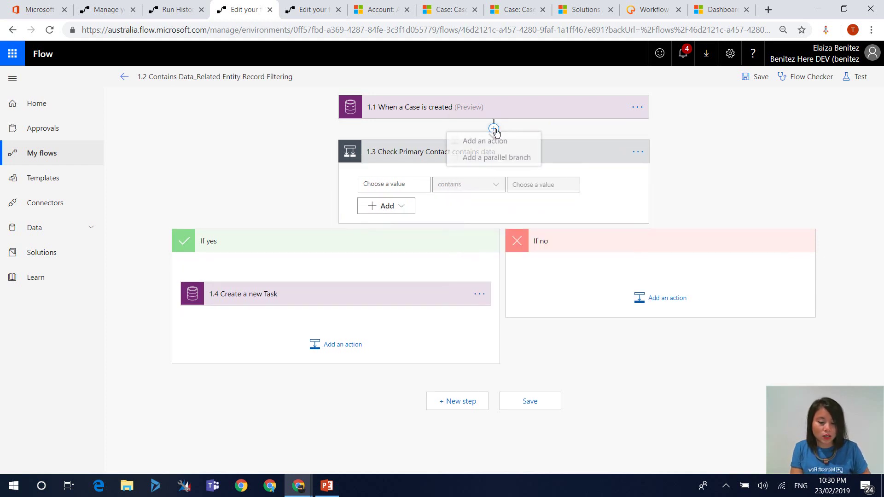
click(489, 139)
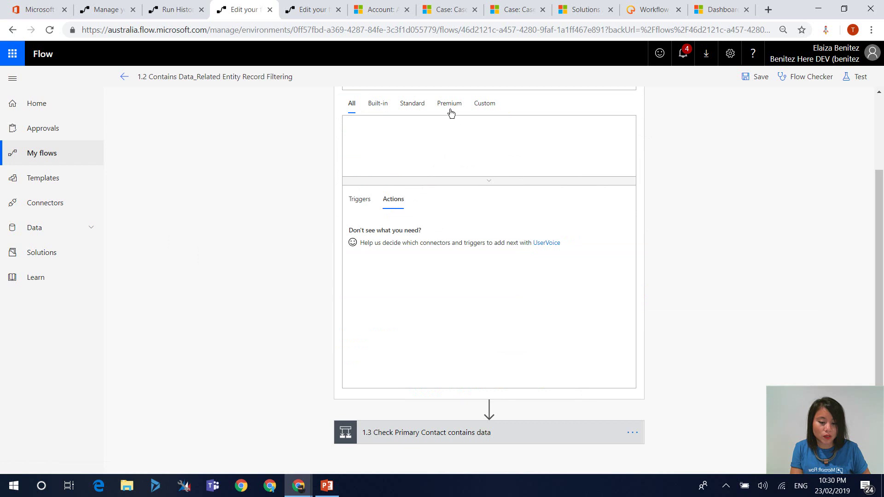
click(436, 138)
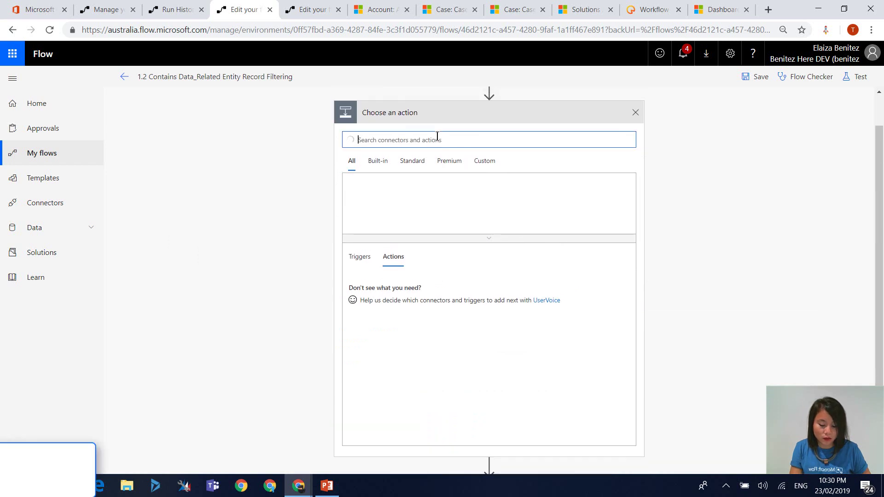
text(Get Record)
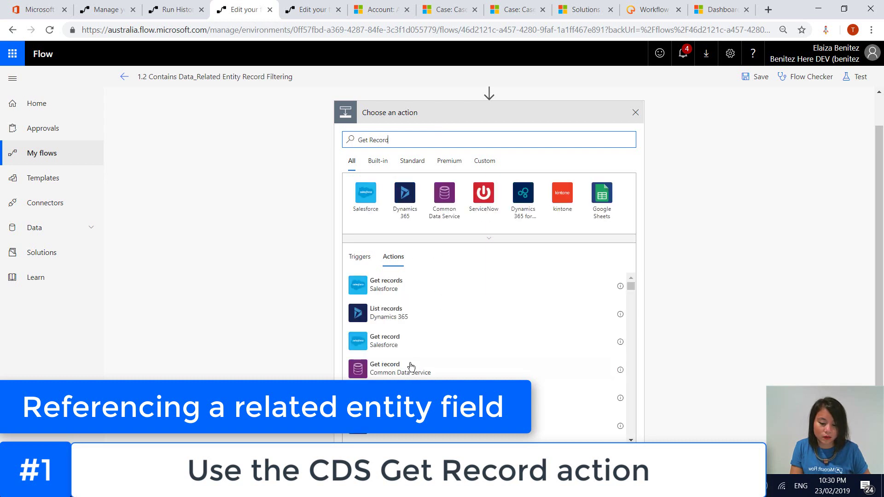
click(385, 368)
click(637, 152)
click(677, 150)
text(1.2 Get Account)
Configure 1.2 Get Account with the DEV environment, the Accounts entity and the trigger's Customer value as item identifier.
click(453, 175)
click(471, 216)
click(506, 192)
click(442, 203)
click(460, 210)
click(687, 174)
text(cu)
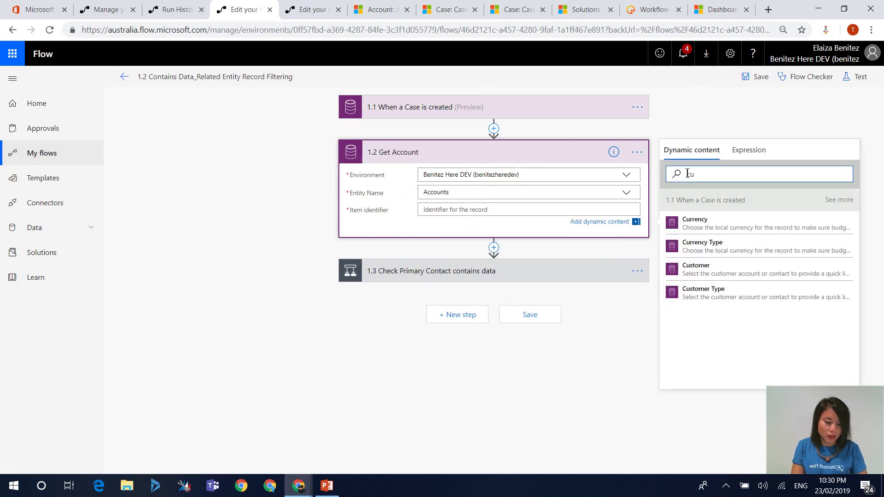
text(stomer)
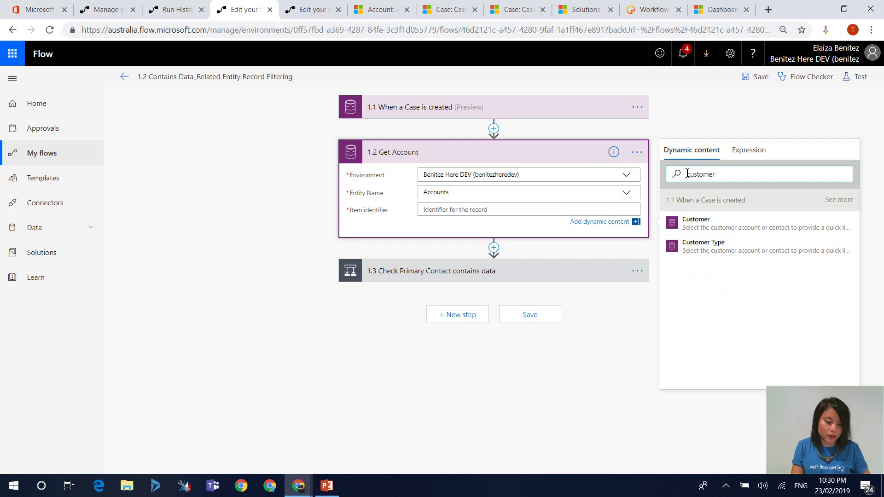
click(704, 223)
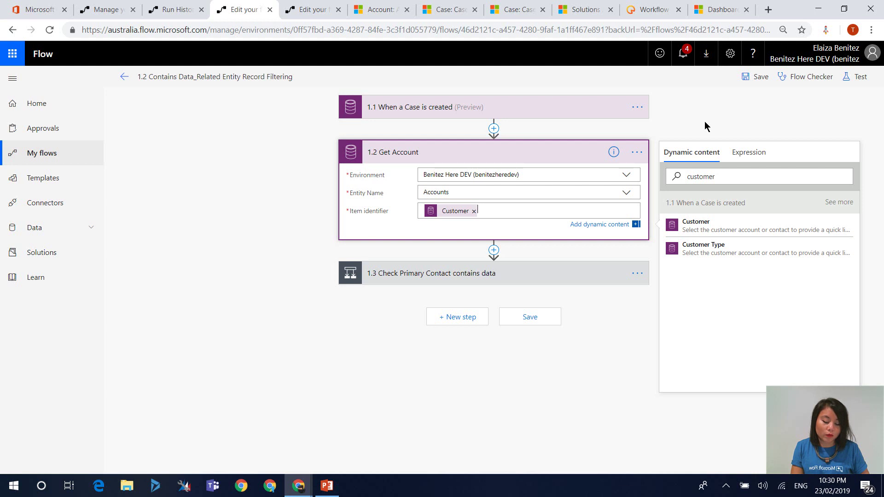
Expand 1.3 Check Primary Contact contains data and use the Primary Contact from 1.2 Get Account as its first value.
click(456, 273)
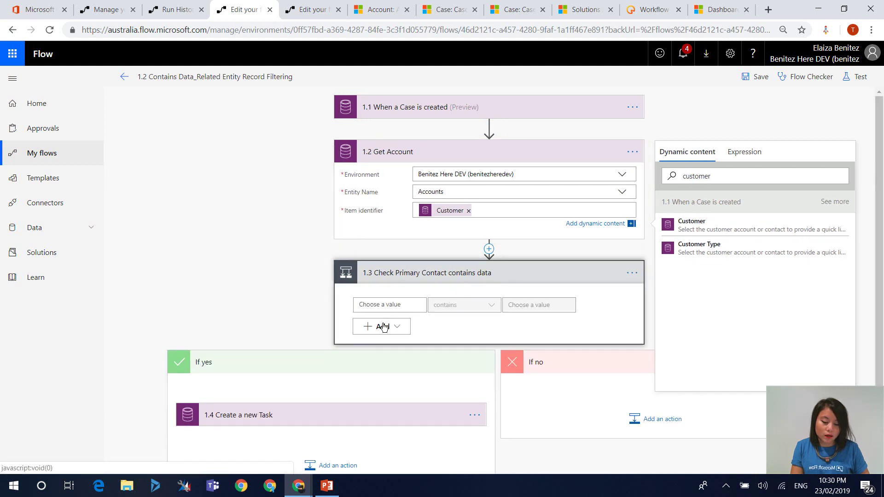
click(388, 304)
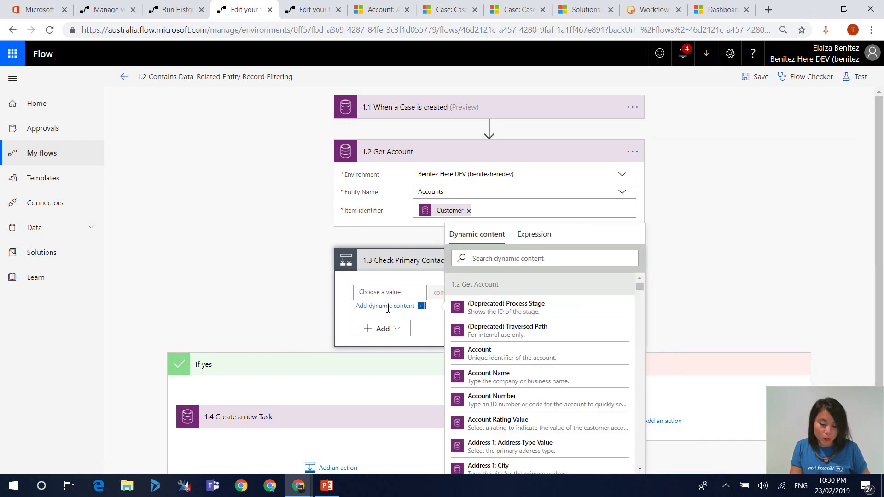
click(497, 256)
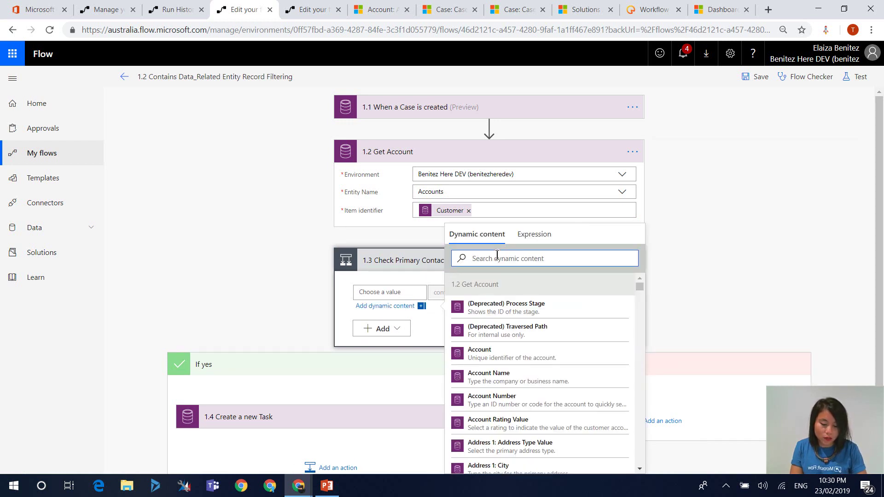
text(Primary Contact)
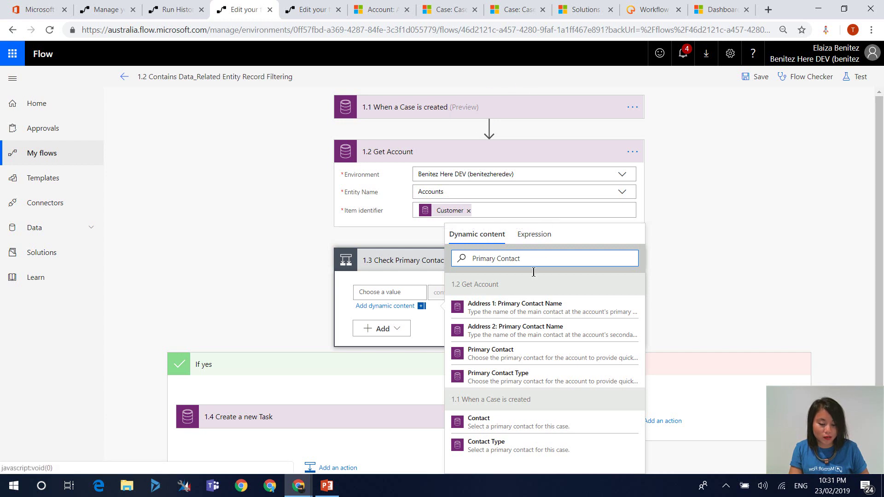
click(488, 360)
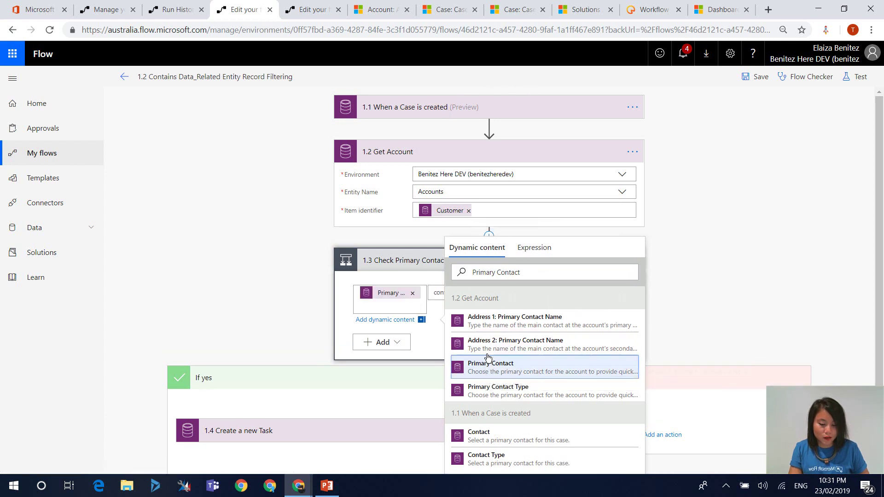
click(679, 323)
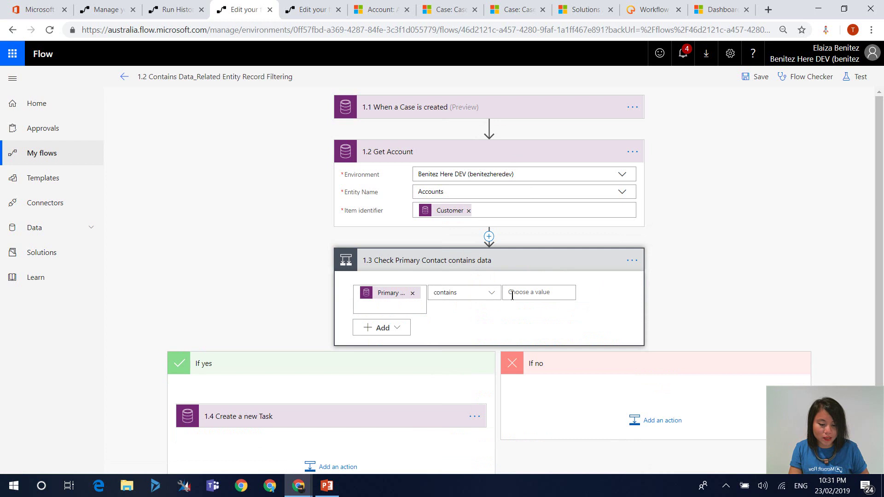
Enter the expression null as the comparison value of the 1.3 Check Primary Contact contains data condition.
click(479, 297)
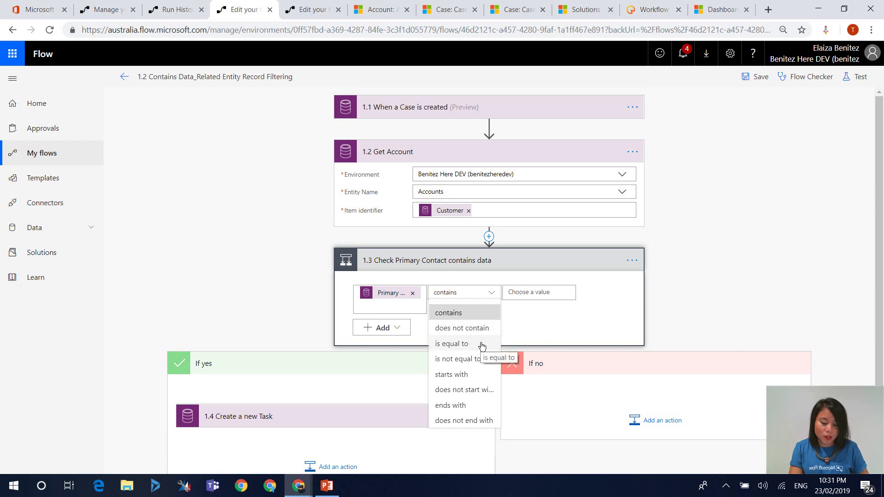
click(524, 293)
click(682, 236)
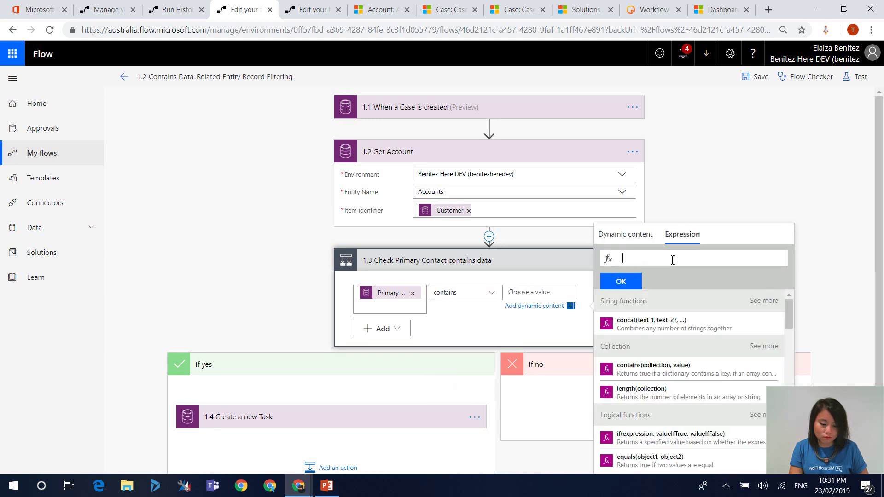
text(null)
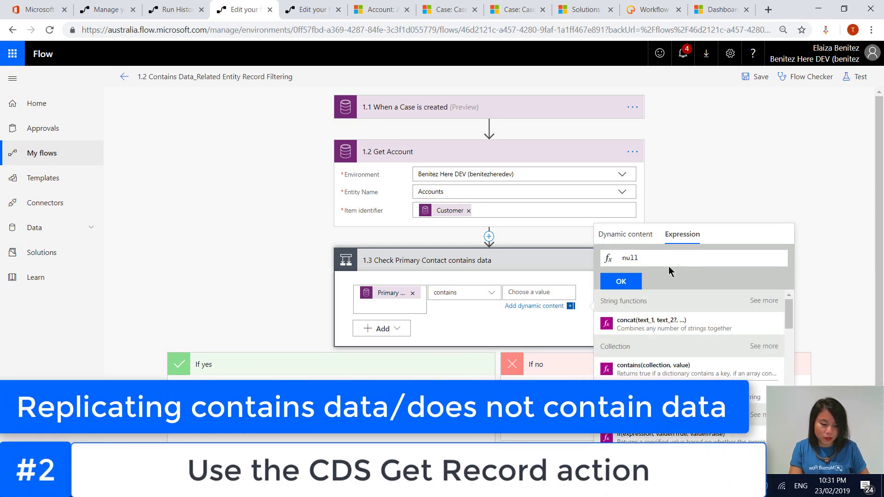
click(630, 283)
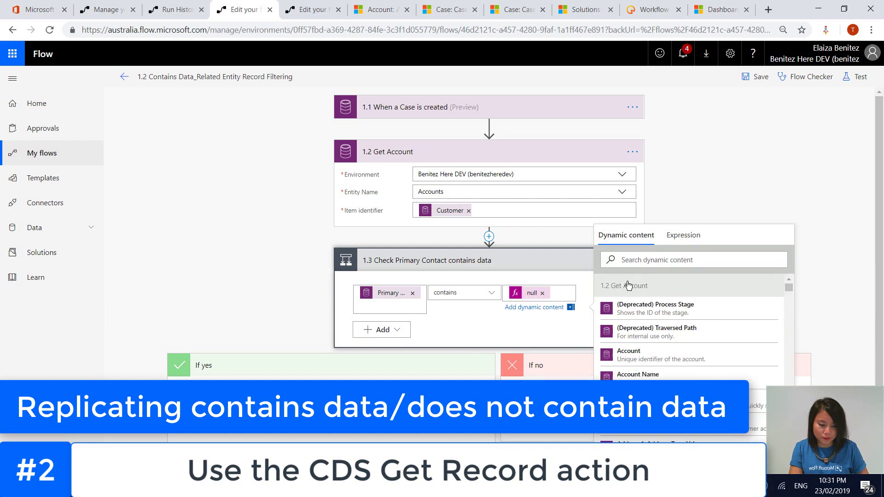
Set the Primary Contact condition's operator to is equal to, and change it to is not equal to.
click(471, 295)
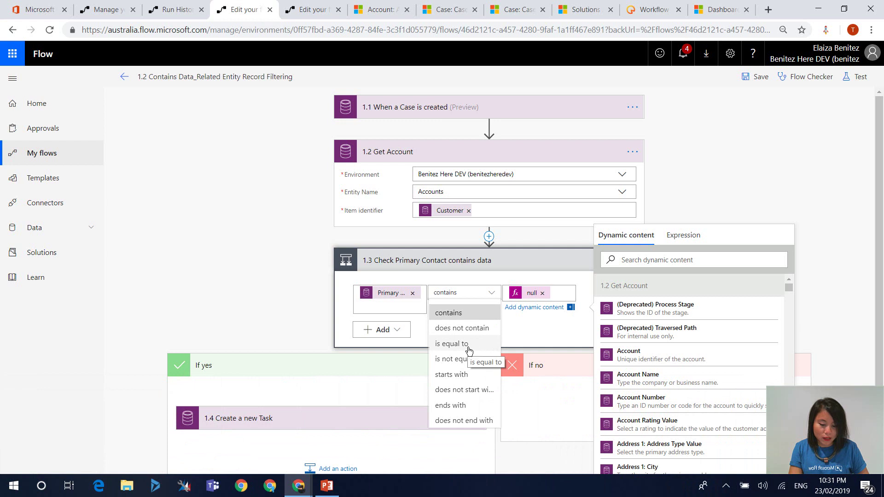
click(468, 349)
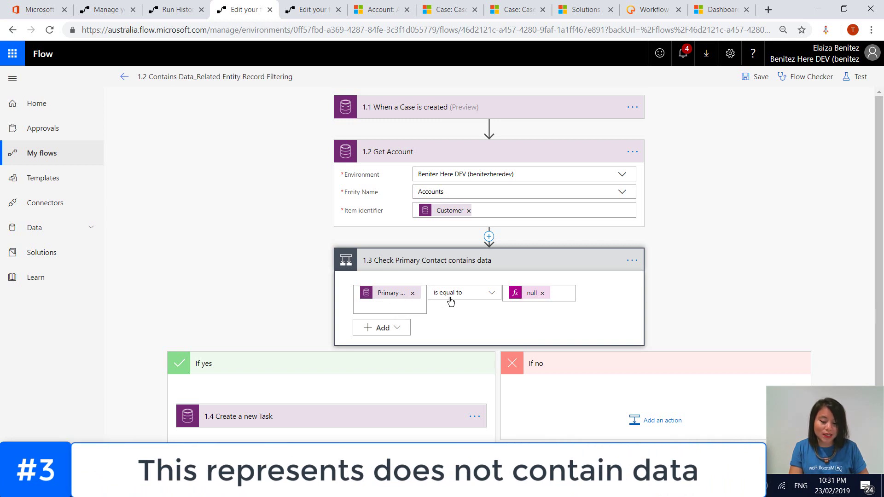
click(450, 298)
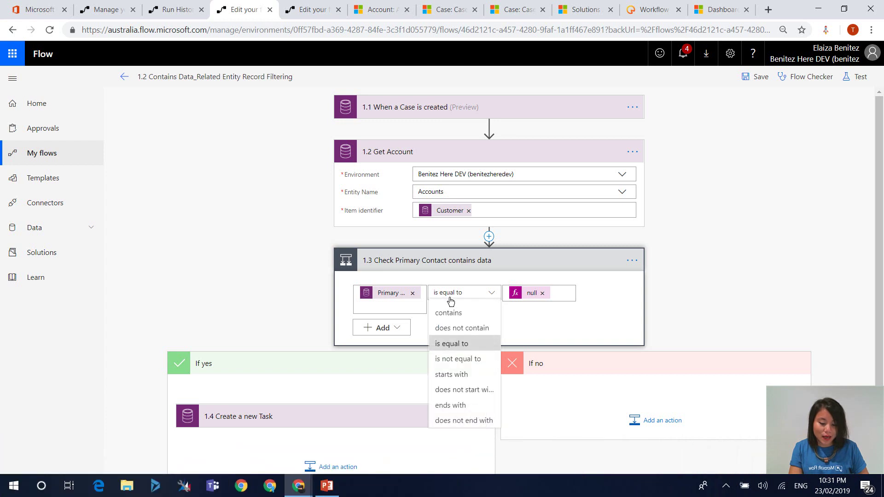
click(455, 362)
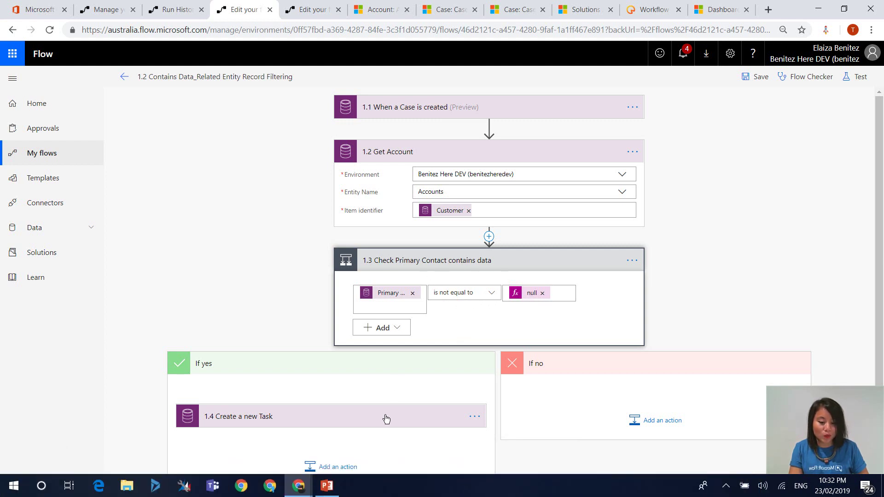
Save the 1.2 Contains Data flow and test it with data from its most recent previous run.
click(756, 78)
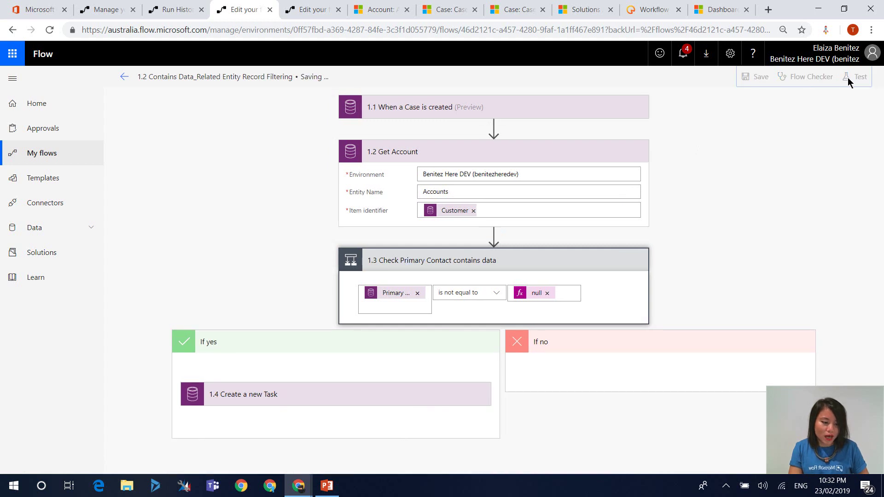
click(857, 79)
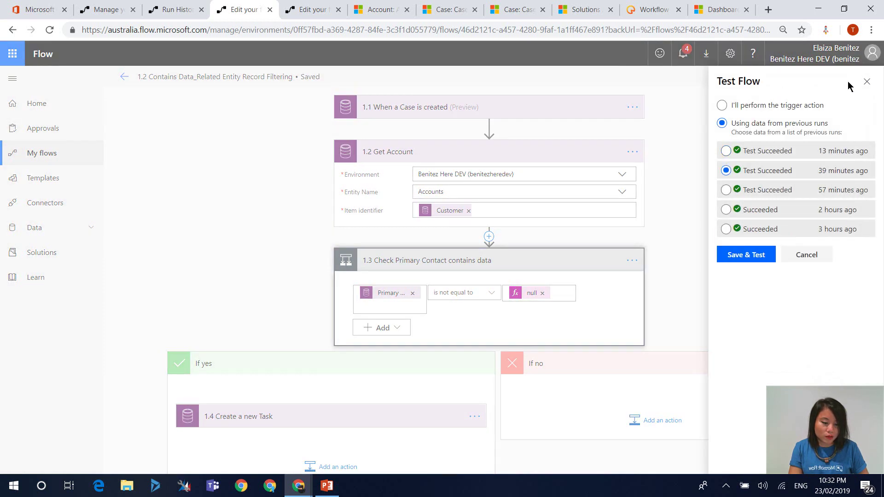
click(778, 152)
click(754, 257)
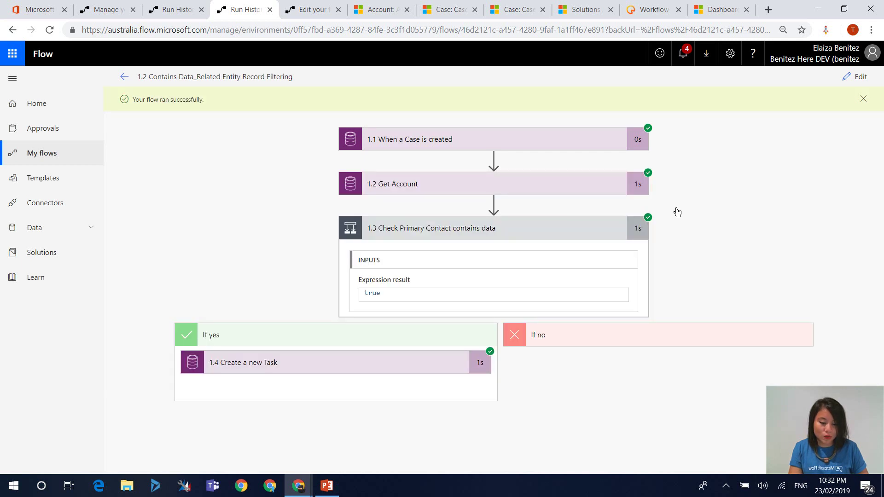
Refresh the Vibranium Section 190 case and check its timeline for the activity created by the flow.
click(450, 11)
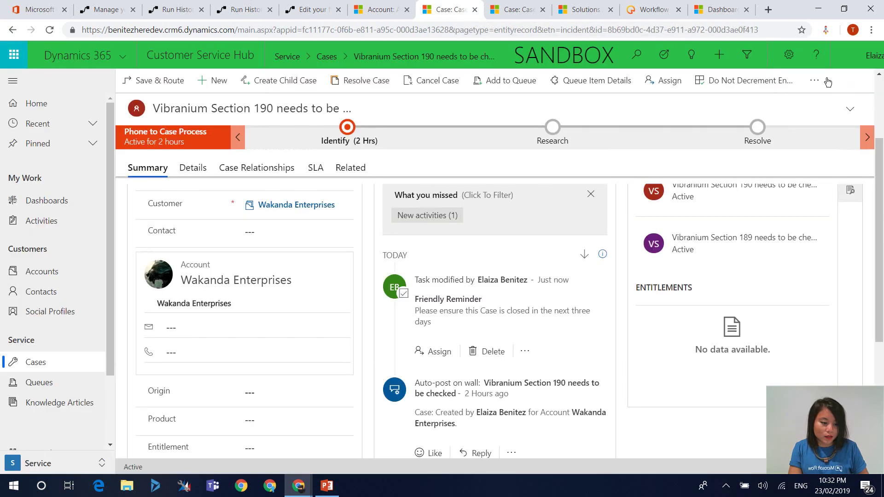
click(825, 82)
click(801, 131)
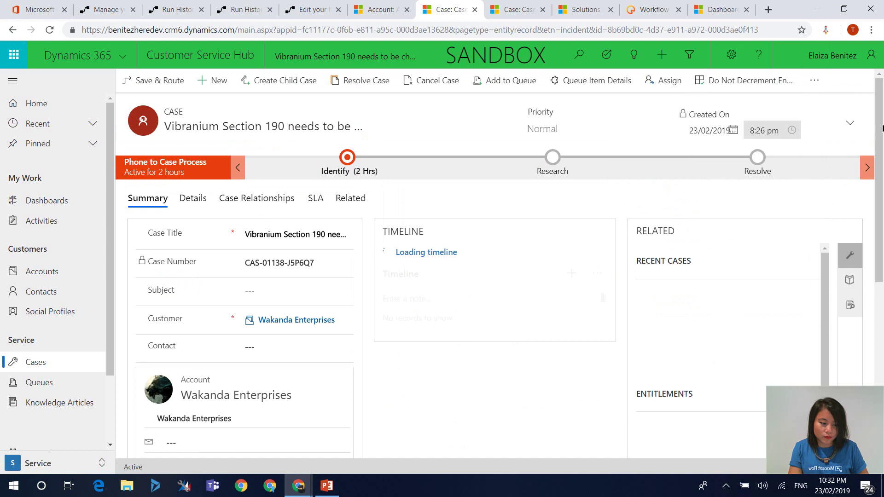
scroll(882, 120, down, 2)
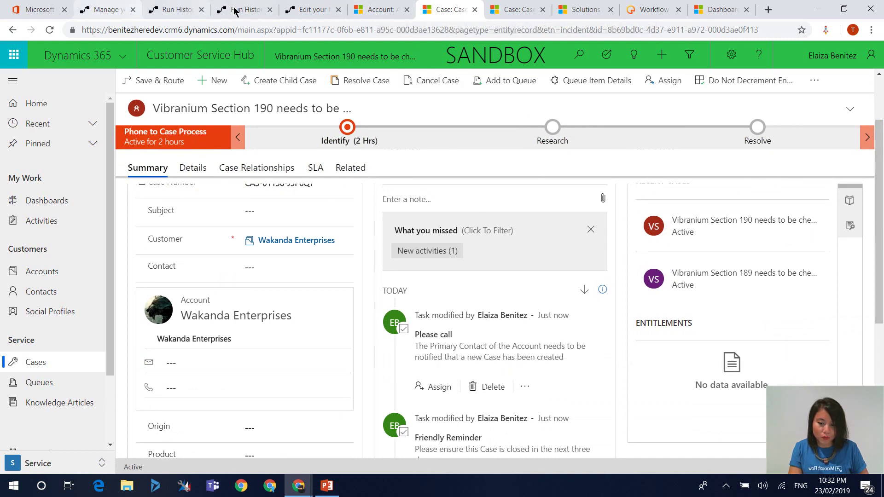
Review the first condition of the 03. Activity count workflow, examining its Process, Activity Count Including Process and Is Less Than settings.
mouse_move(299, 479)
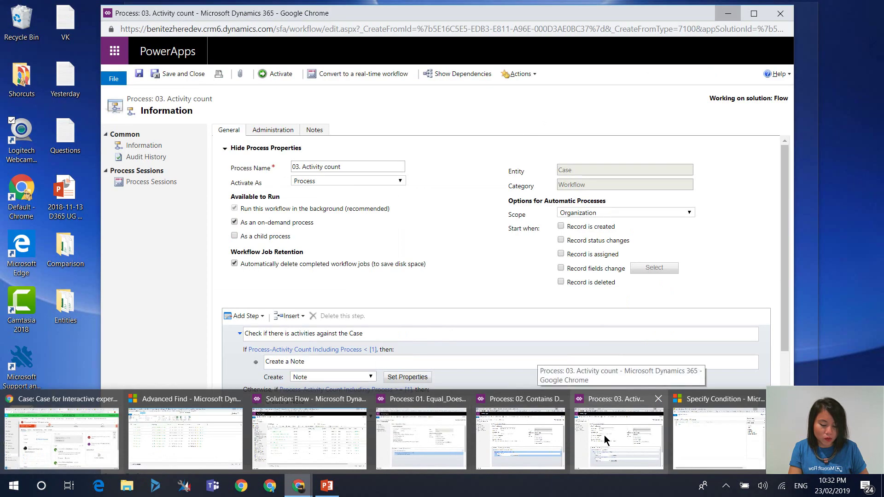
click(604, 436)
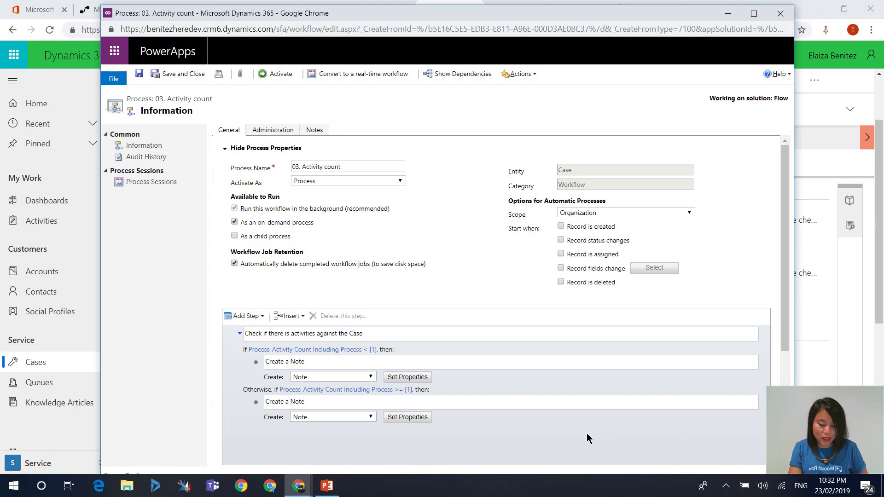
click(356, 350)
drag(197, 12, 339, 51)
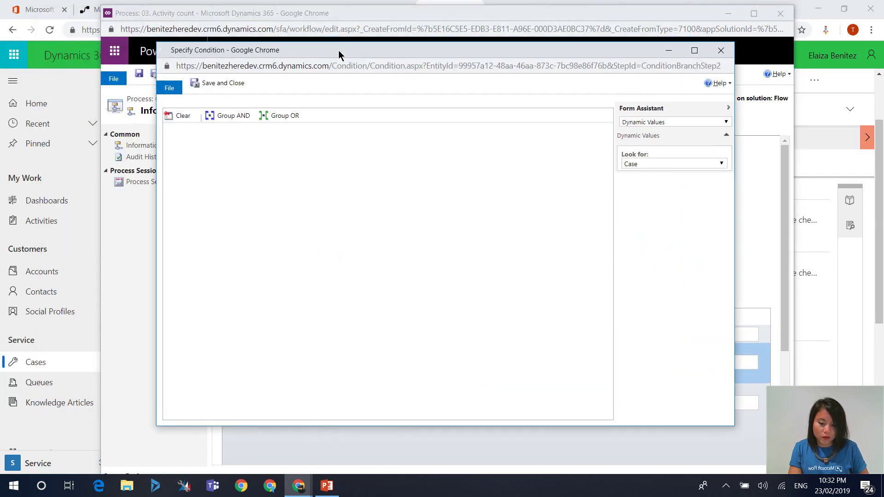
click(264, 135)
click(267, 130)
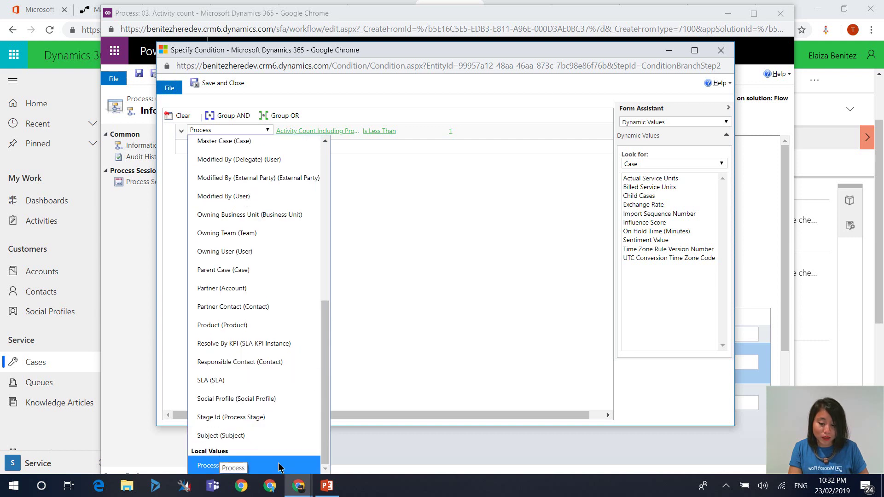
click(292, 466)
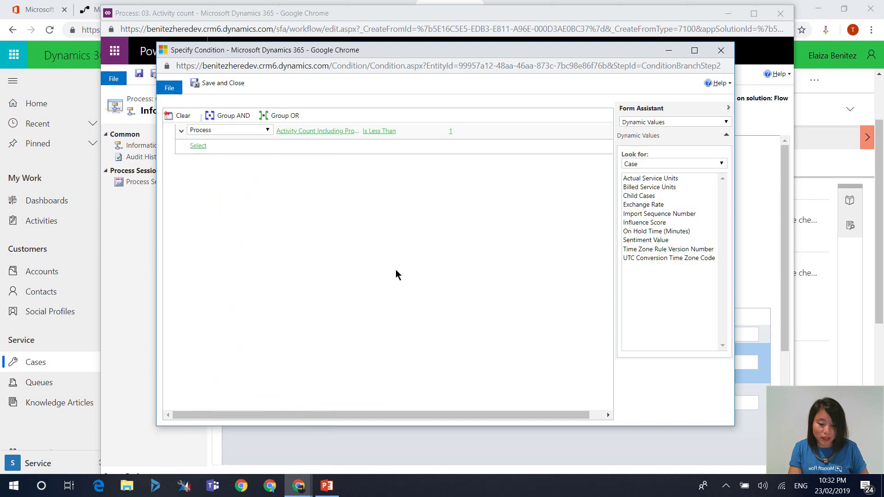
click(356, 130)
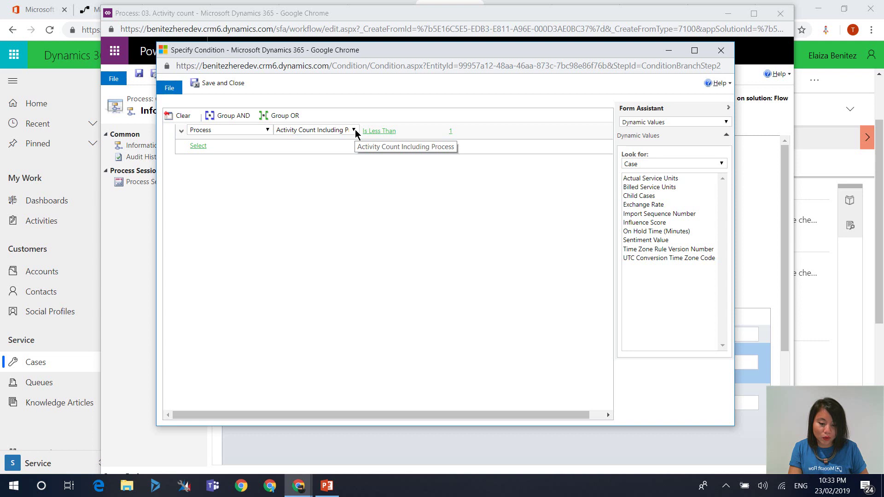
click(379, 131)
click(490, 143)
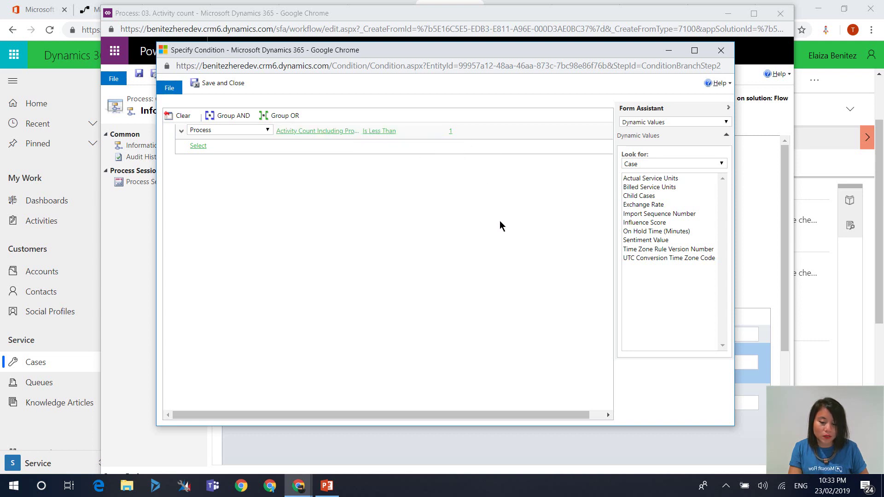
click(721, 51)
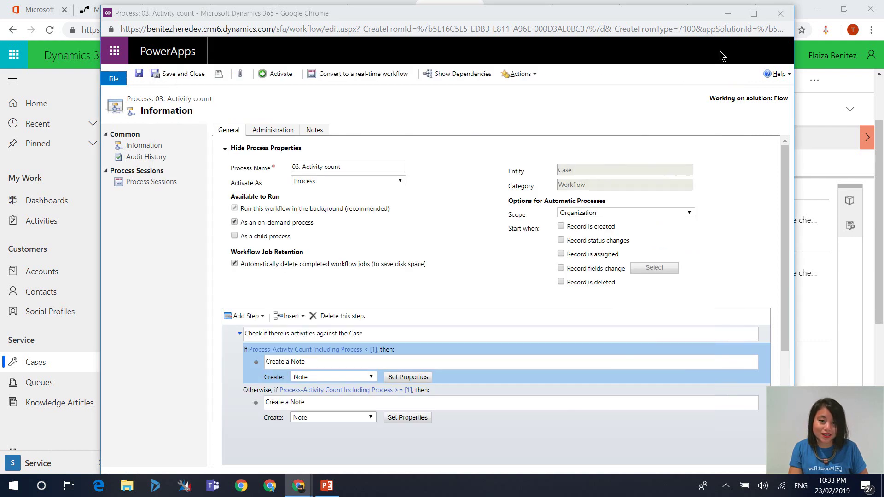
Review the note properties of both Create a Note steps in the 03. Activity count workflow.
click(407, 377)
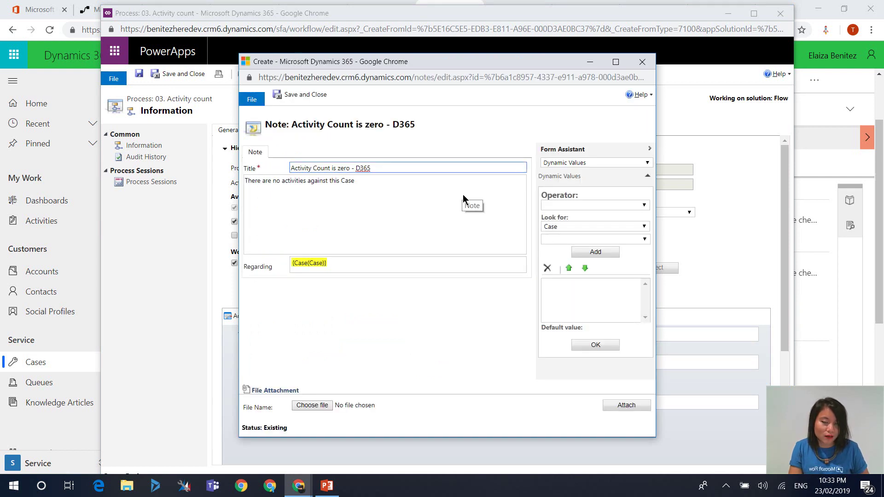
click(643, 62)
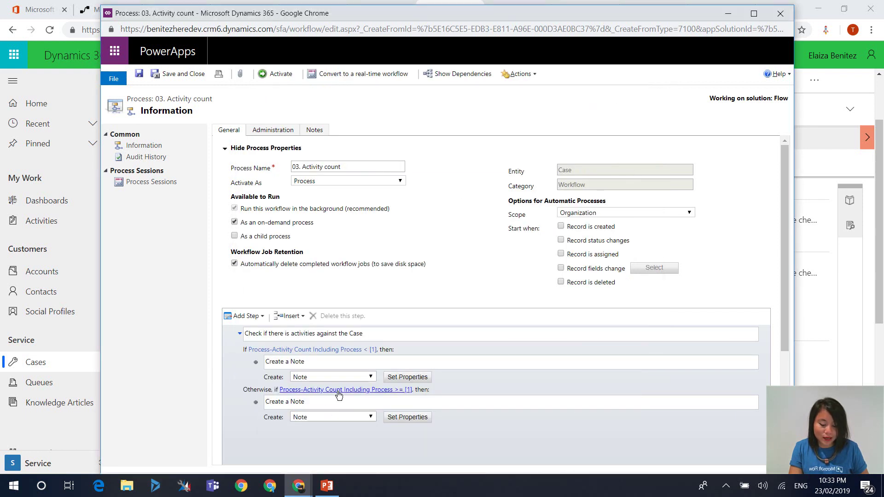
click(405, 417)
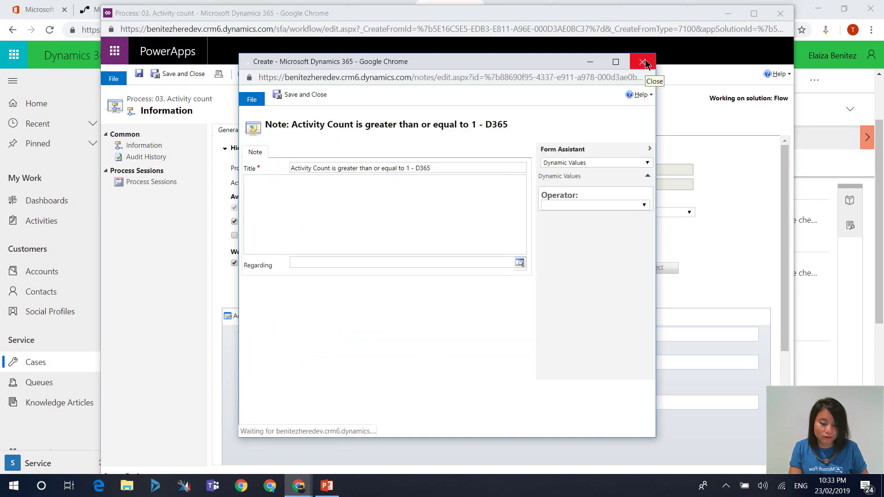
click(643, 62)
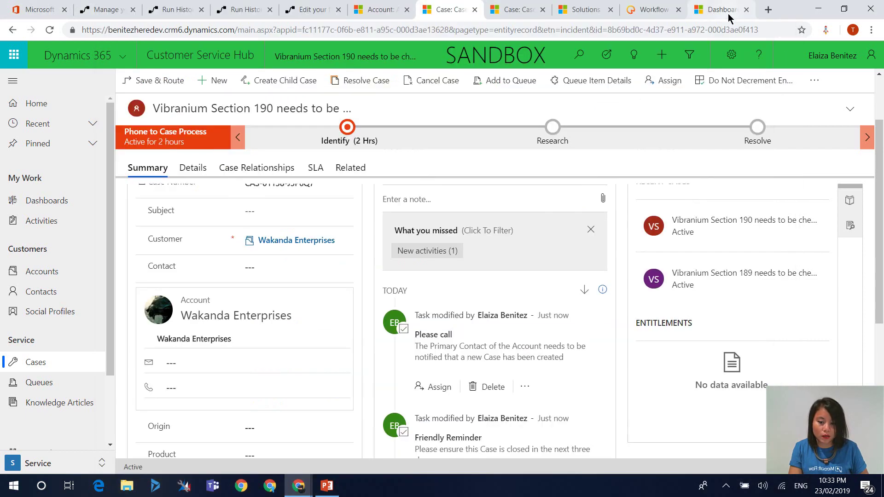
Switch to the 1.3 Activity Count flow and expand 1.2 List activities with its advanced options to examine the filter query.
click(728, 13)
click(307, 10)
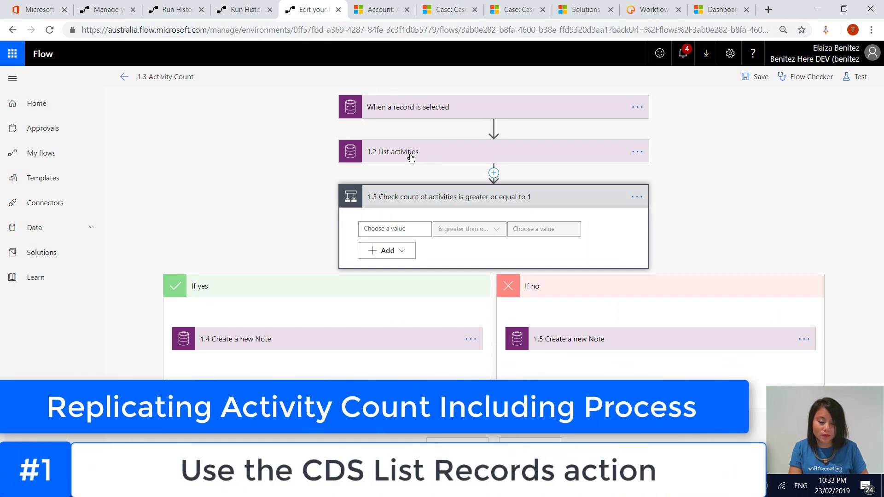
click(412, 154)
click(409, 211)
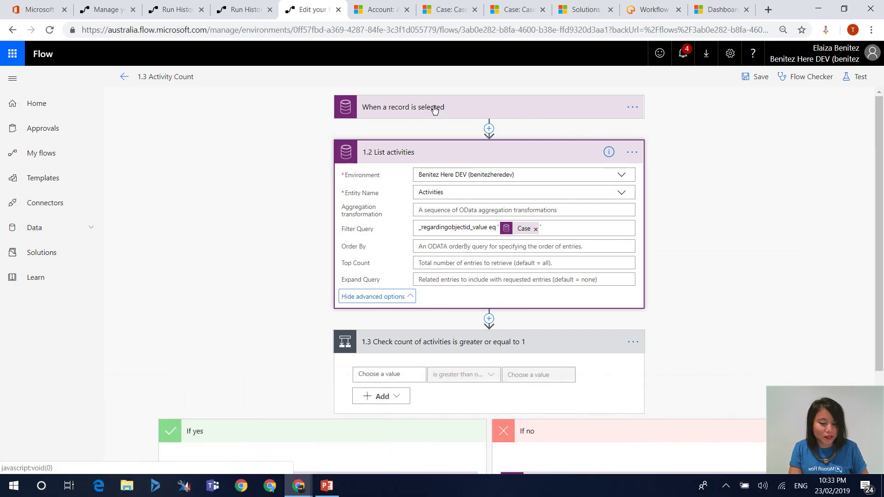
Enter a length() expression on the value output of 1.2 List activities as the first value of the 1.3 activity count condition.
scroll(385, 269, down, 3)
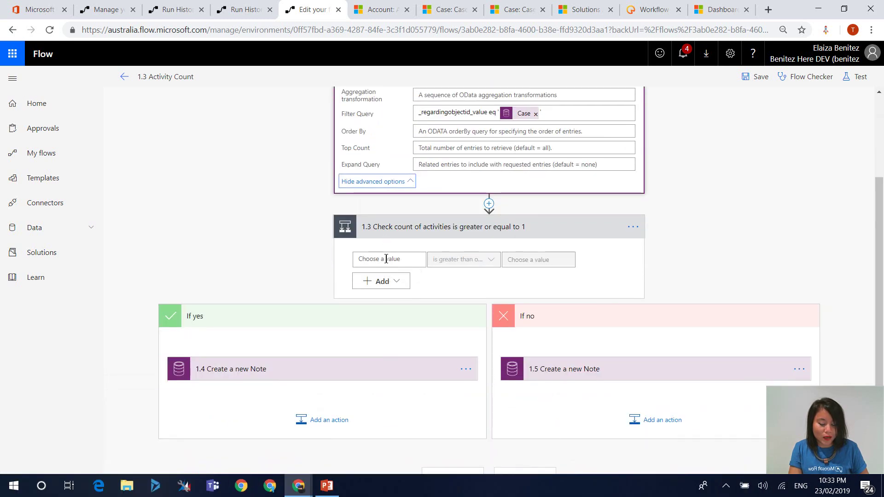
click(395, 261)
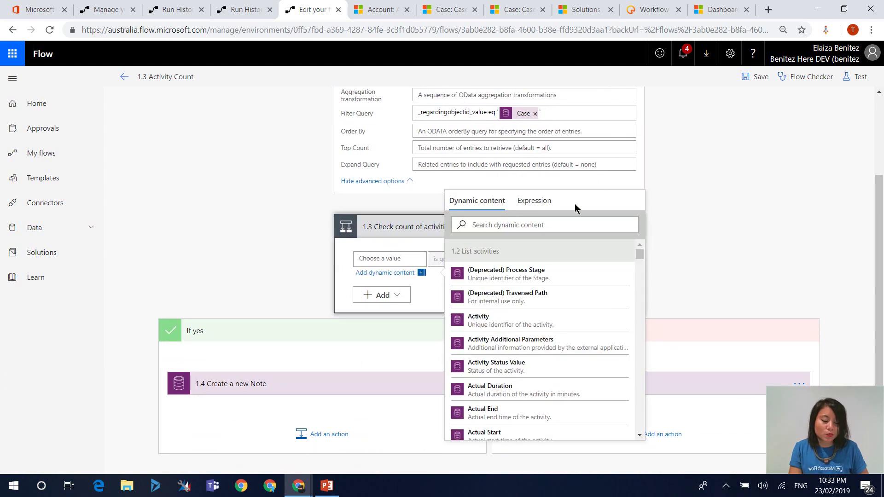
click(534, 201)
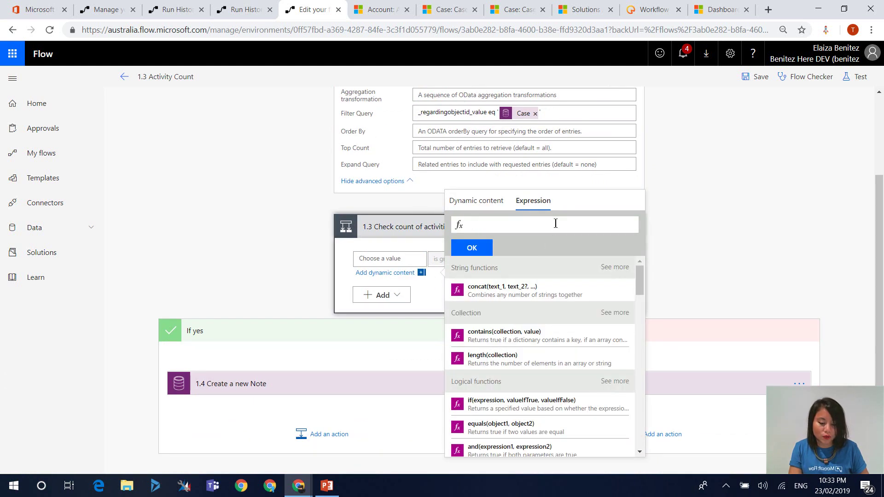
text(length)
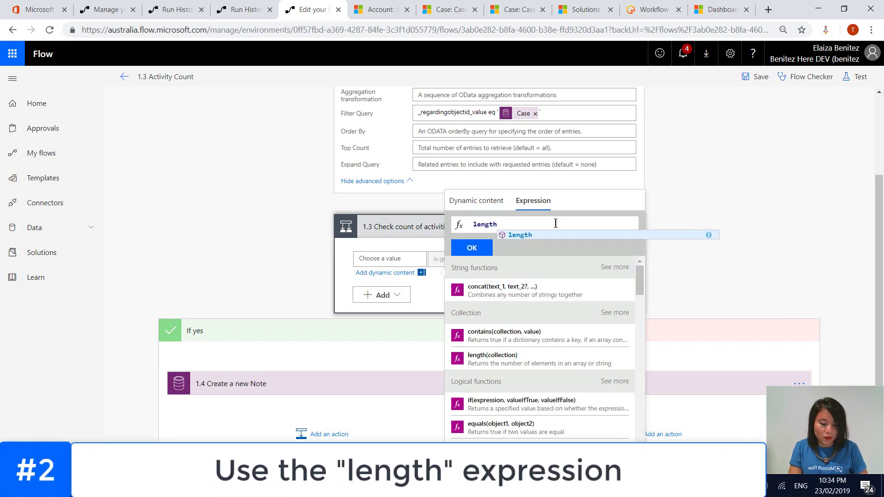
text(())
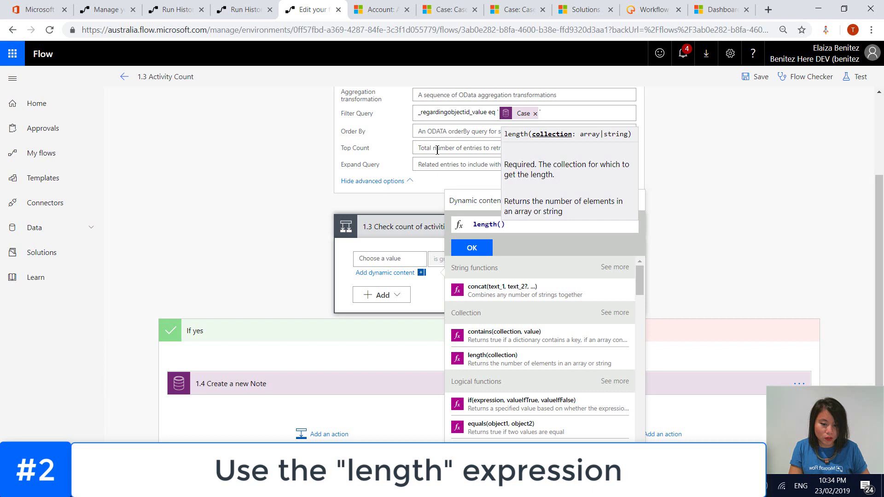
click(470, 201)
click(479, 317)
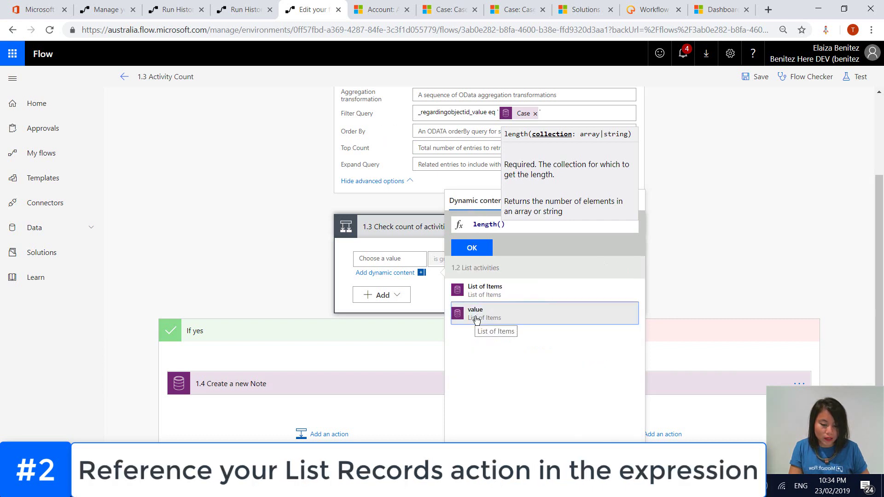
click(479, 249)
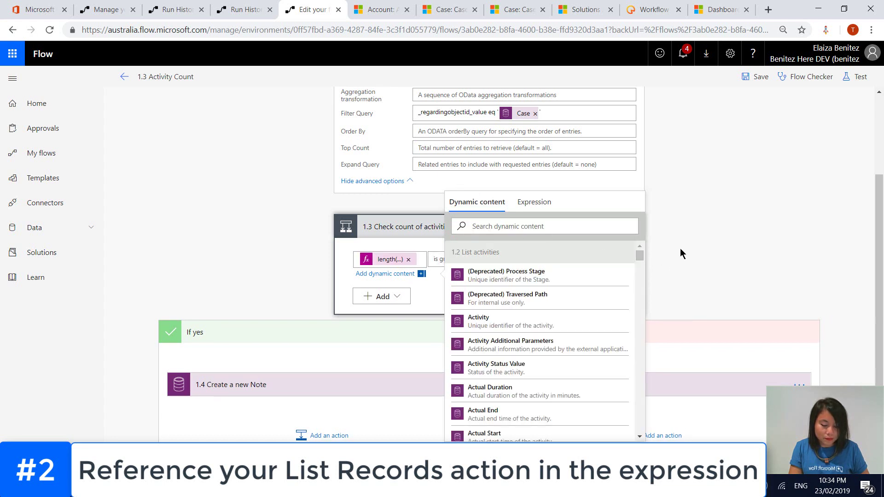
click(688, 244)
Set the activity count condition's operator to is greater than or equal to and its comparison value to 1.
click(493, 261)
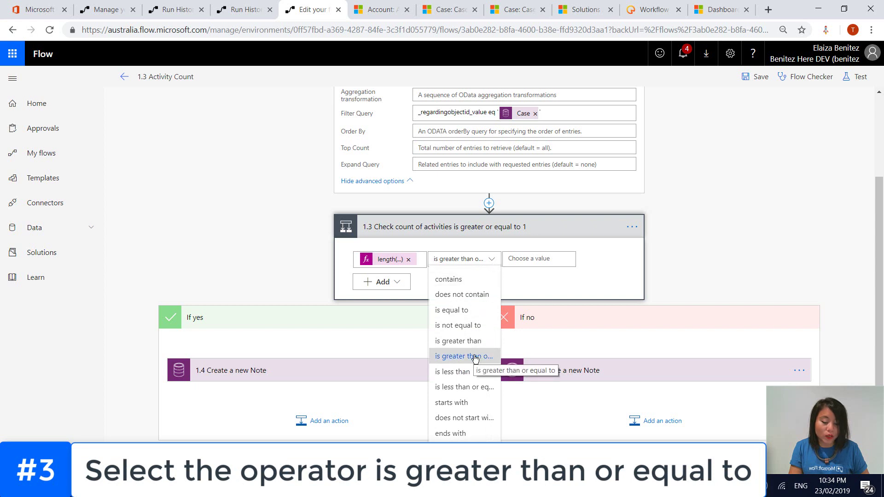
click(528, 259)
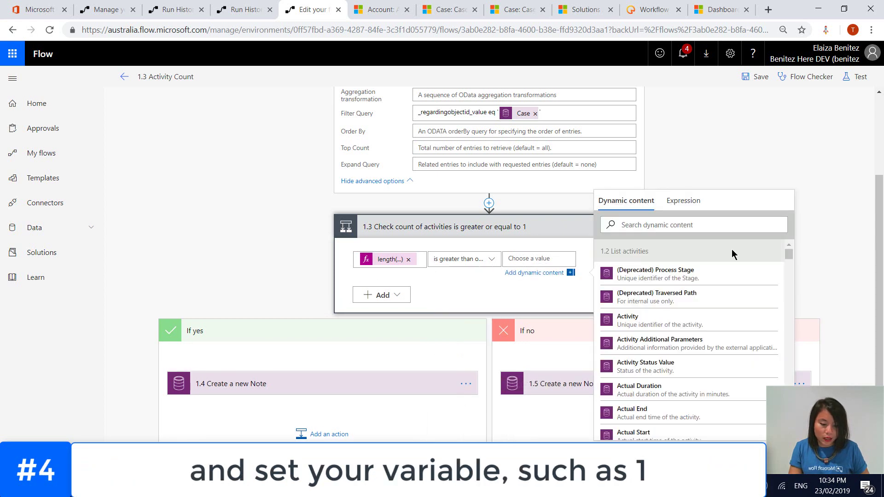
text(1)
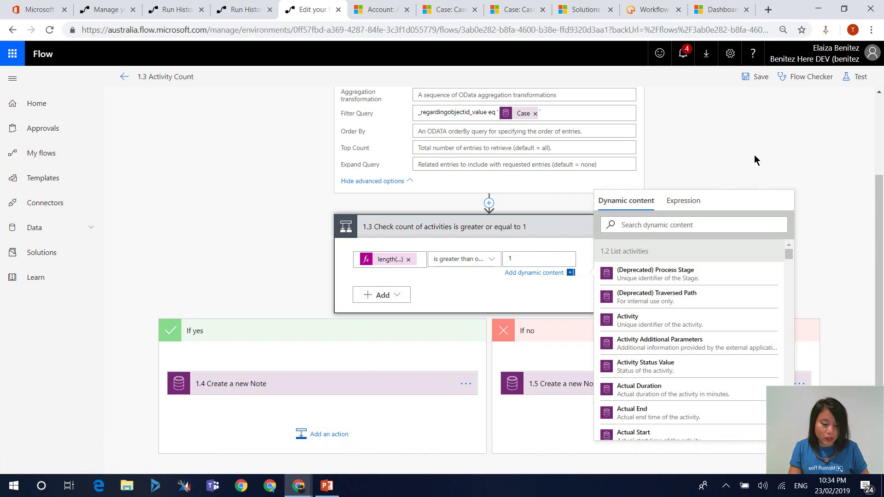
click(755, 155)
Expand the 1.4 and 1.5 Create a new Note actions to review them, and save the 1.3 Activity Count flow.
scroll(432, 336, down, 1)
click(290, 350)
scroll(286, 292, down, 3)
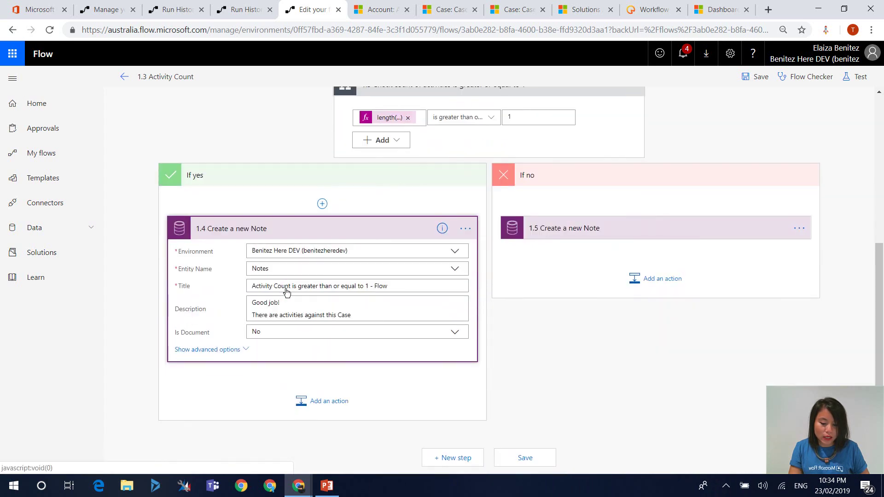
click(631, 233)
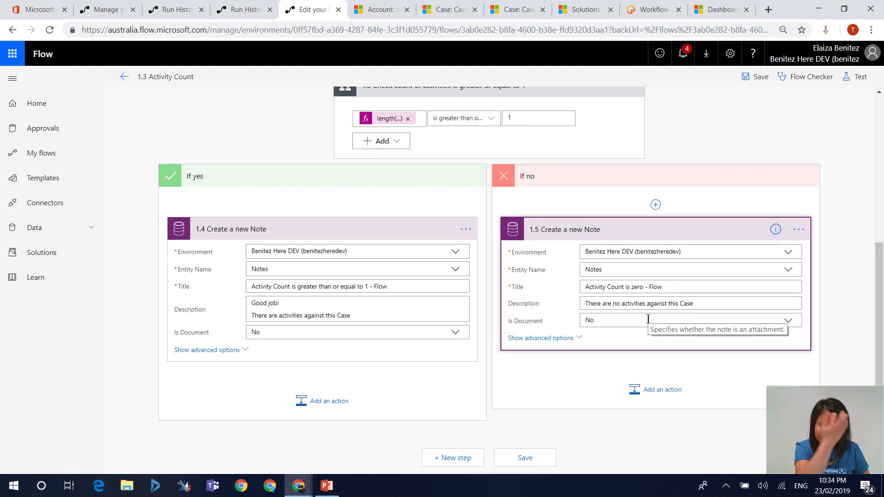
click(755, 79)
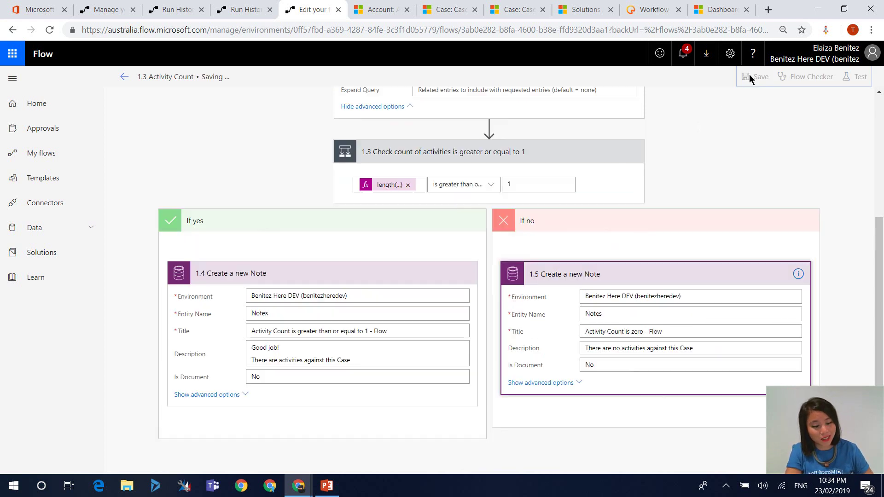
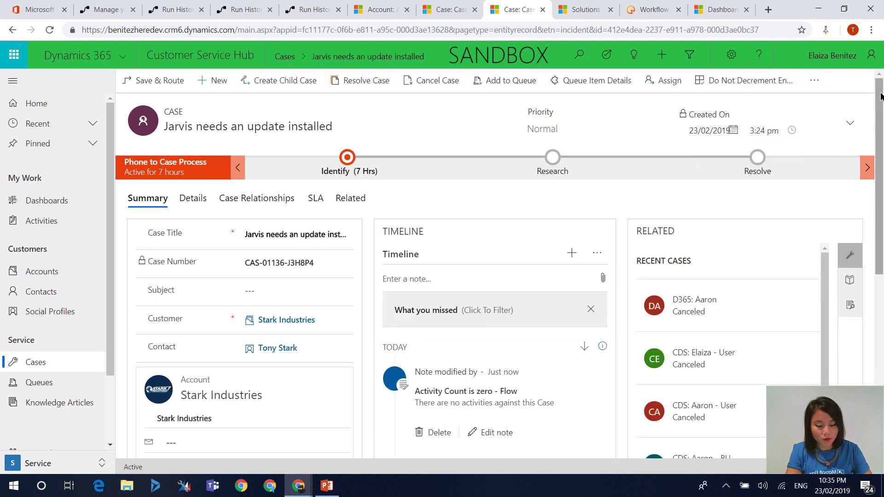
Check the Jarvis case's timeline and add a task with subject "Testing Flow - Task" and description "This is a Task".
scroll(415, 254, down, 2)
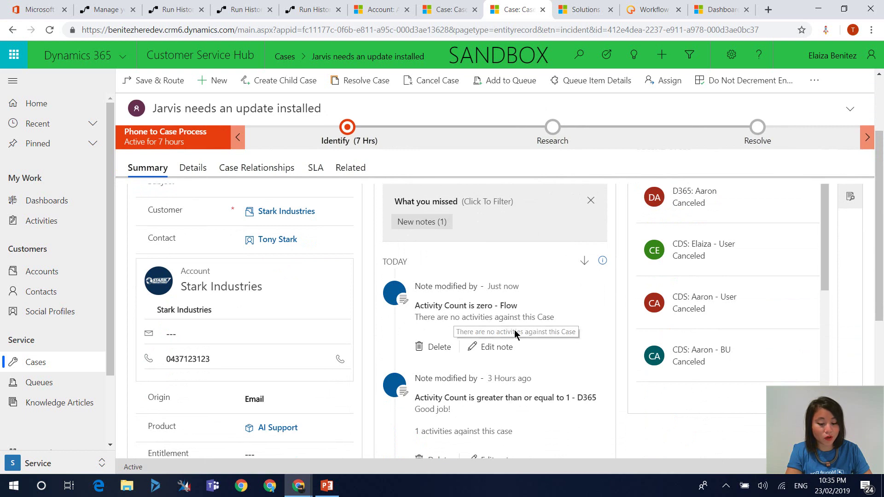
drag(878, 276, 872, 338)
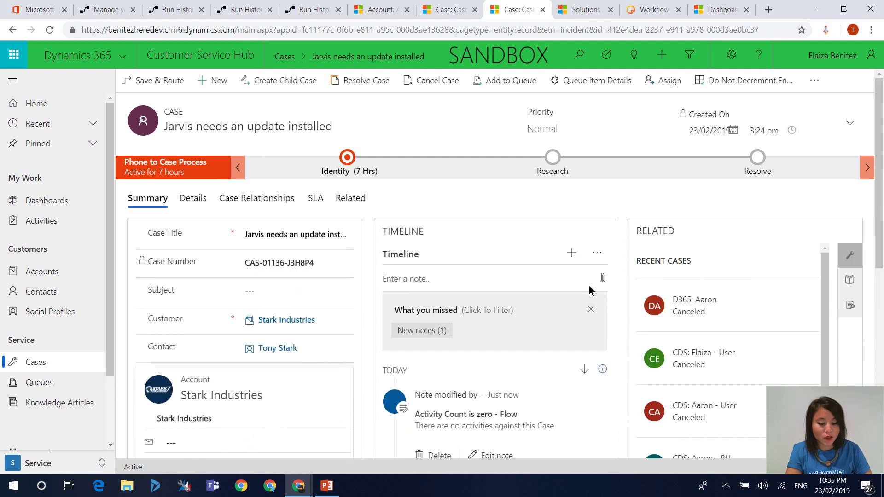
click(571, 253)
click(623, 330)
click(790, 124)
text(Testing Flow - Task)
click(766, 147)
text(This is a Test)
click(755, 454)
Add and save a phone call on the Jarvis case with subject "This is a Test" and description "This is a Phone Call".
click(572, 253)
click(626, 312)
click(790, 123)
text(This is a Test)
click(797, 257)
text(This is a Phone Call)
key(ctrl+s)
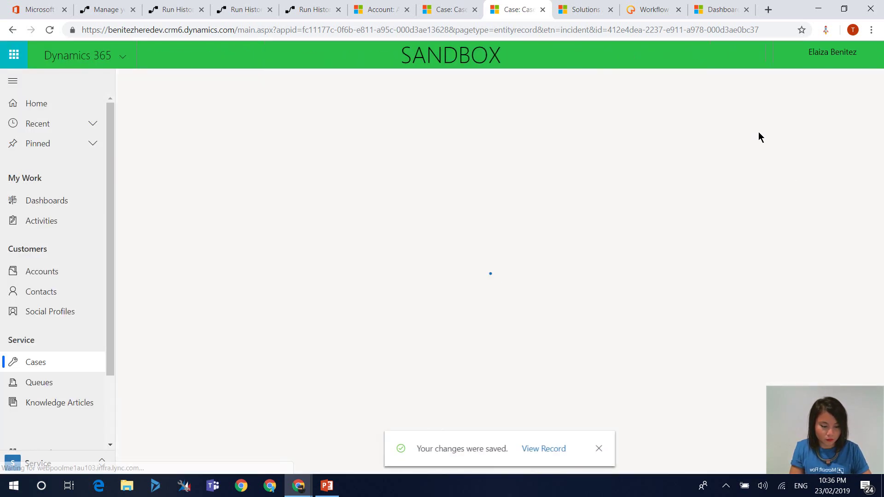
scroll(584, 248, down, 3)
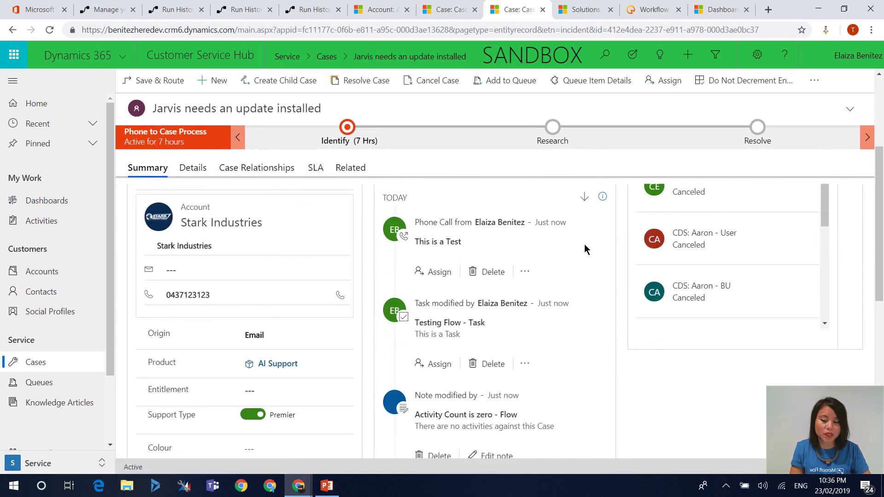
Test the 1.3 Activity Count flow with data from its most recent previous run.
click(304, 11)
click(855, 76)
click(855, 77)
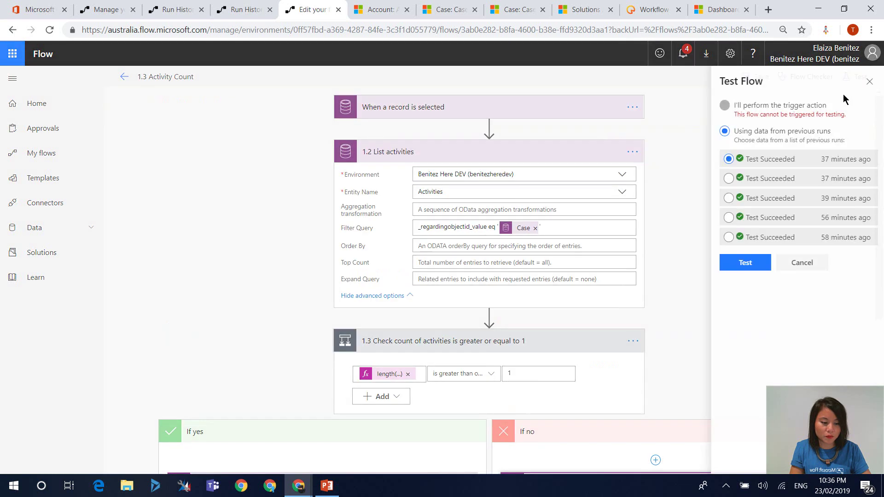
click(757, 264)
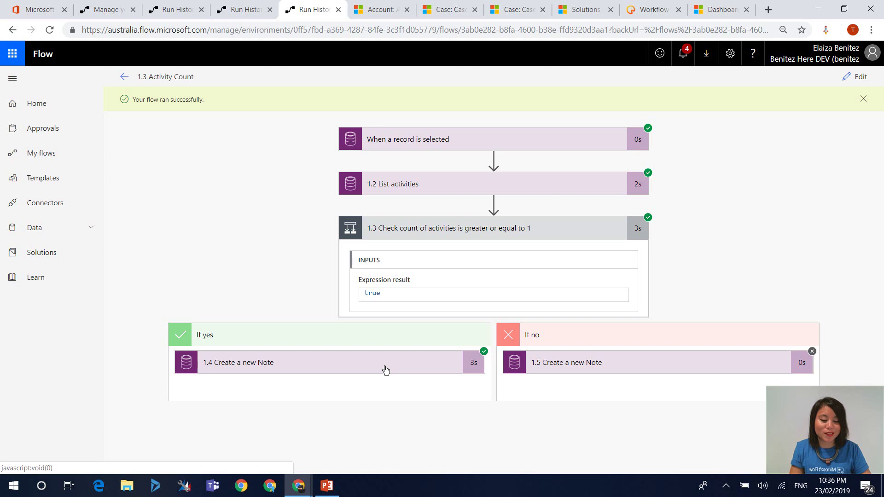
Refresh the Jarvis case and check its timeline for the note created by the flow.
click(508, 10)
click(814, 80)
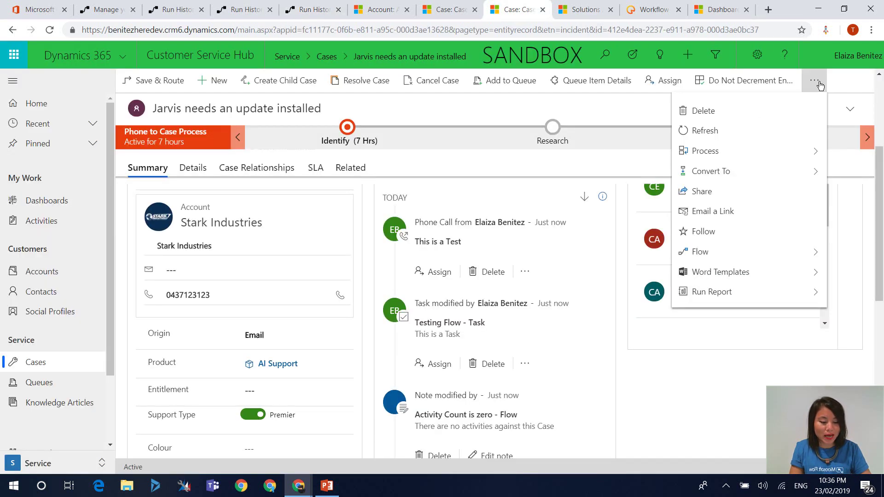
click(776, 137)
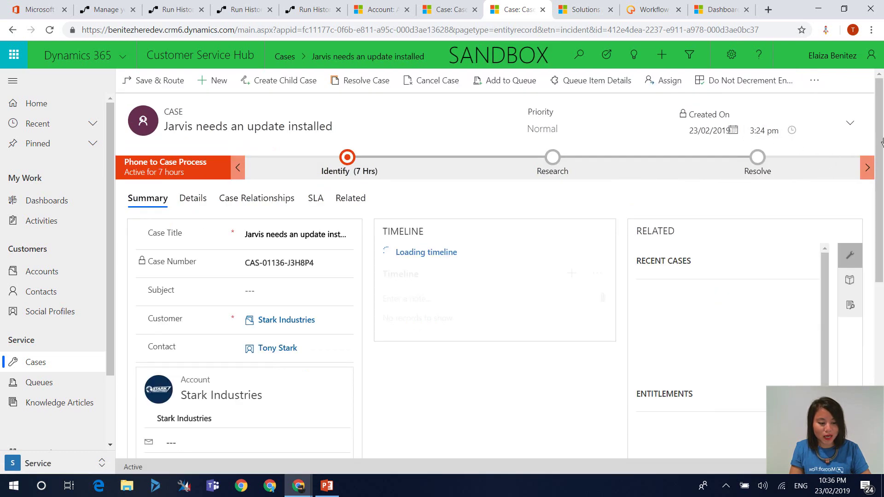
drag(881, 143, 683, 203)
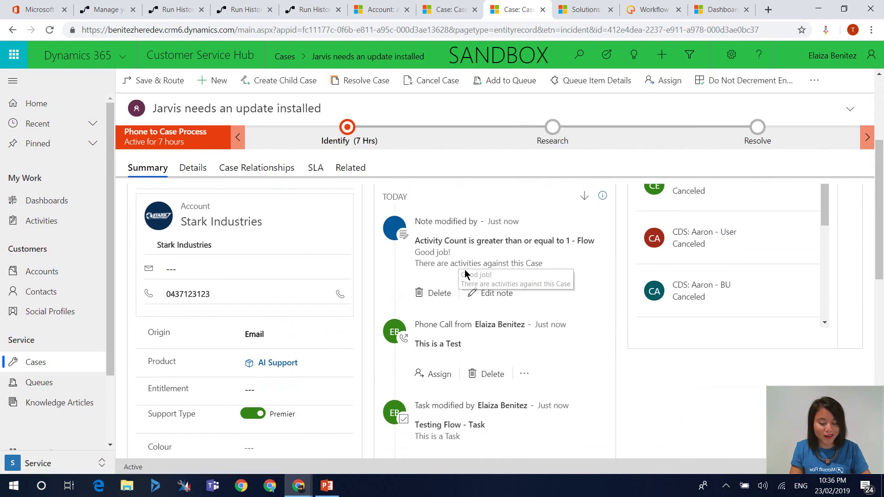